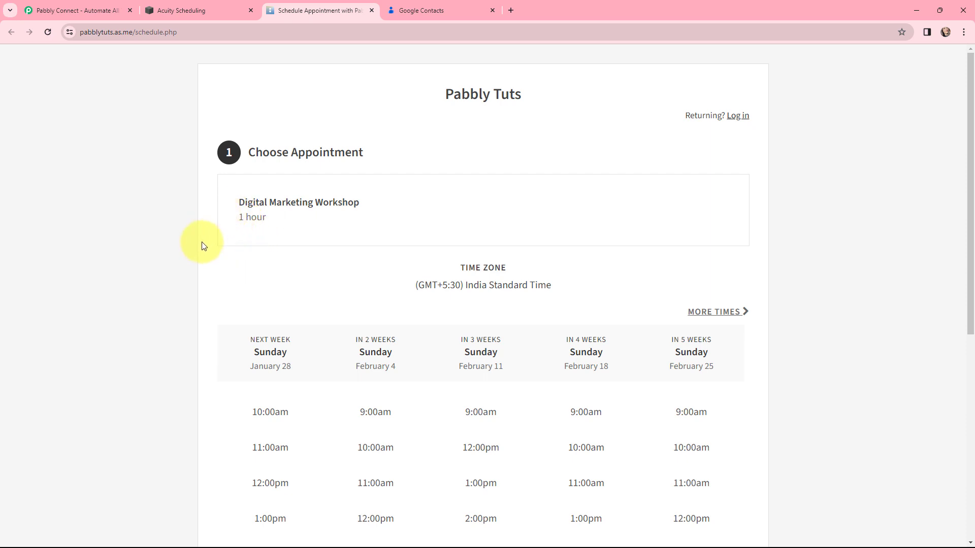
# Step: Sign in to Pabbly and open the Pabbly Connect dashboard from the list of apps
pyautogui.click(454, 10)
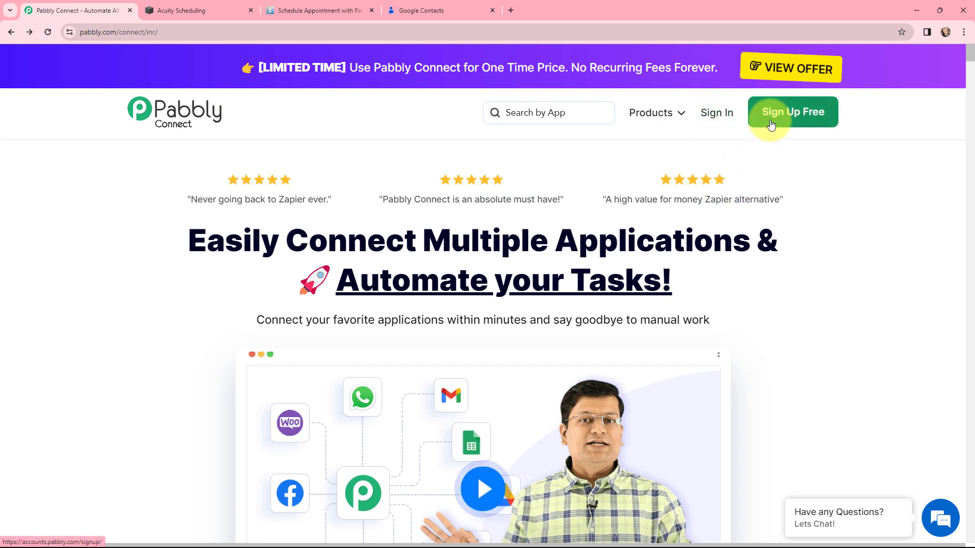
pyautogui.click(724, 113)
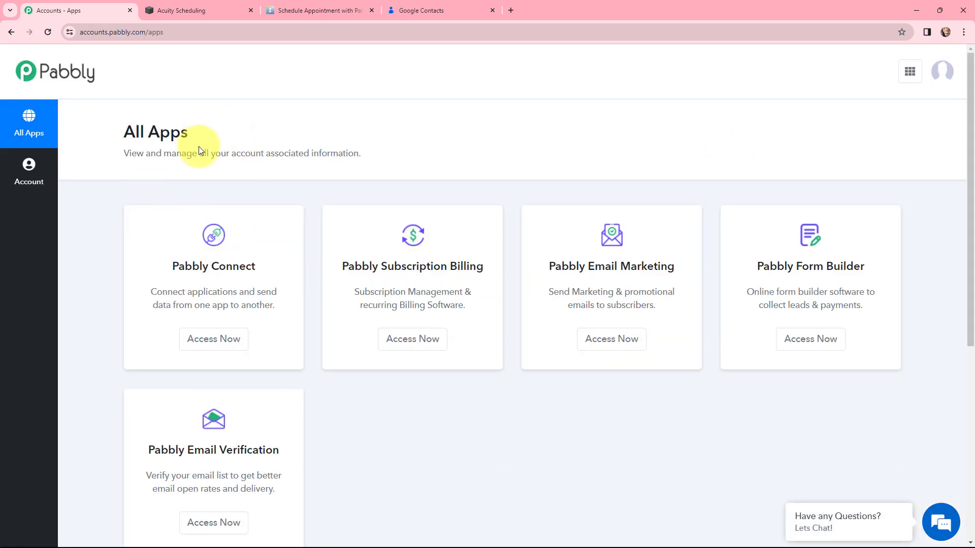
pyautogui.click(210, 339)
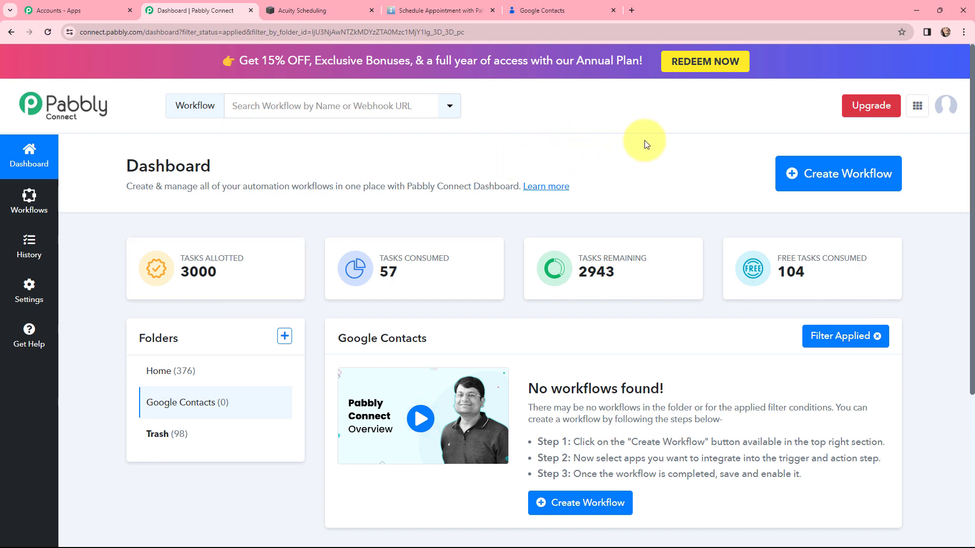
# Step: Create a workflow named "Create Contact in Google Contacts from Acuity Scheduling Booking" in the Google Contacts folder
pyautogui.click(805, 172)
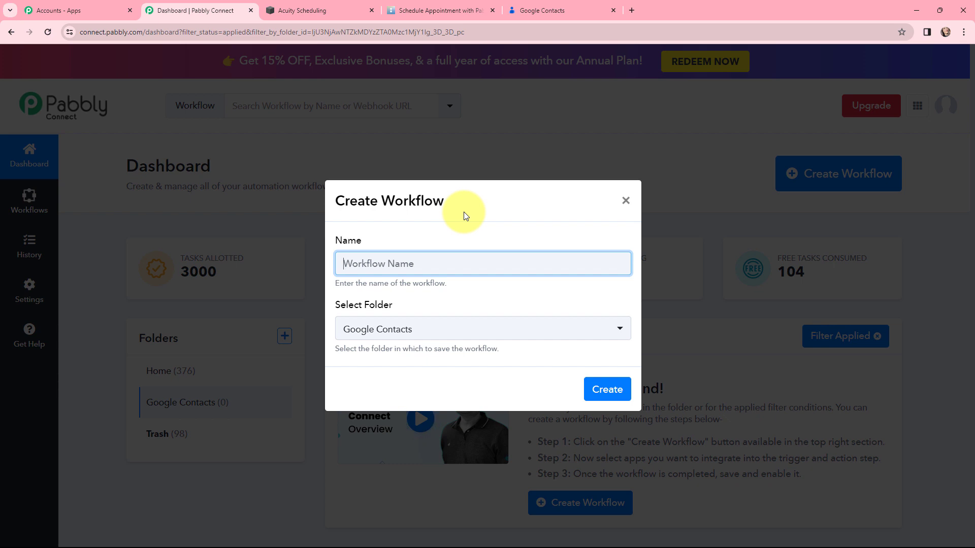
pyautogui.hotkey('ctrl', 'v')
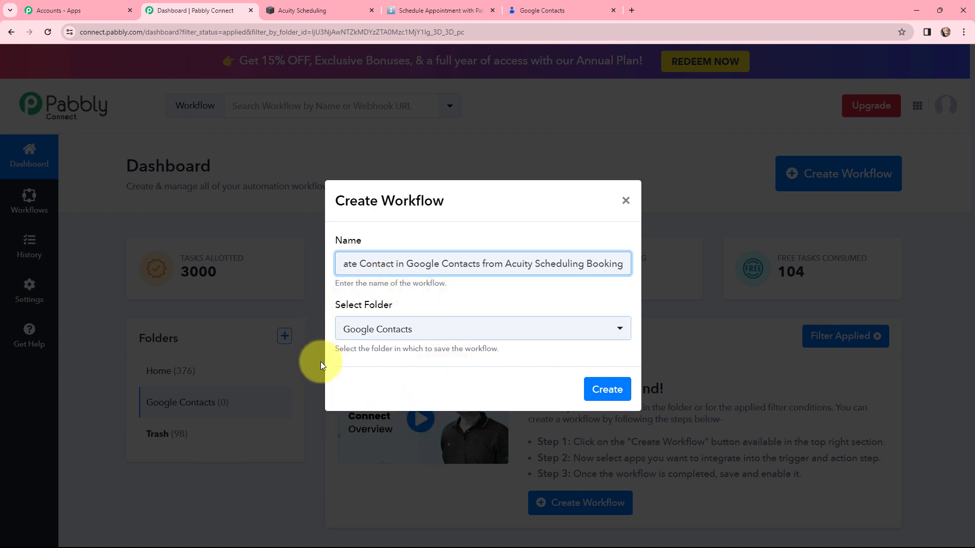
pyautogui.click(608, 389)
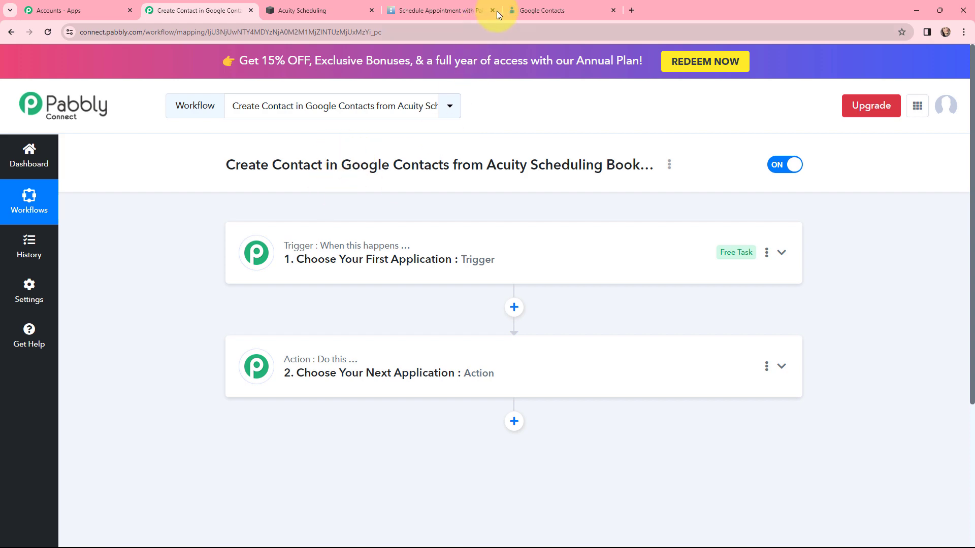
pyautogui.click(536, 5)
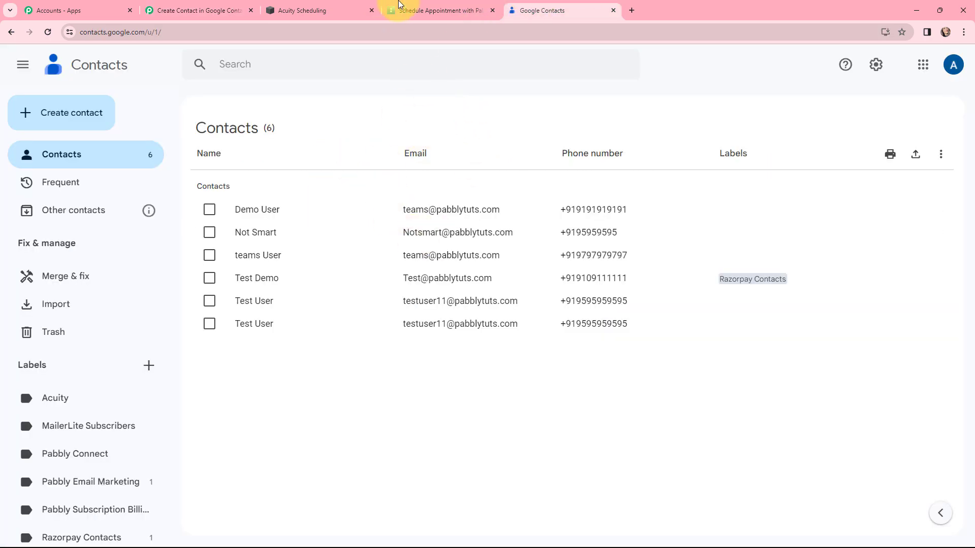
pyautogui.click(400, 8)
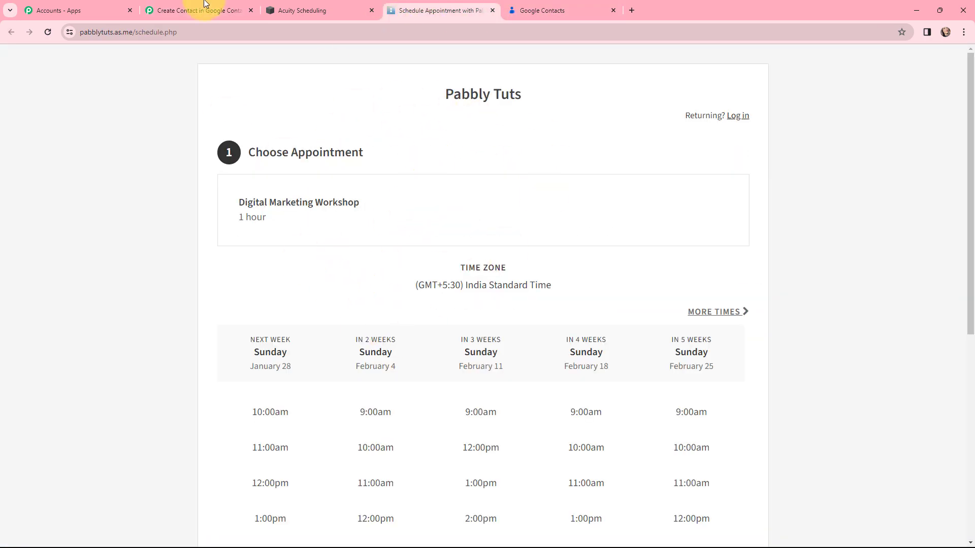
# Step: Set the workflow's trigger to the Acuity Scheduling app with the New Appointment event
pyautogui.click(205, 4)
pyautogui.click(326, 254)
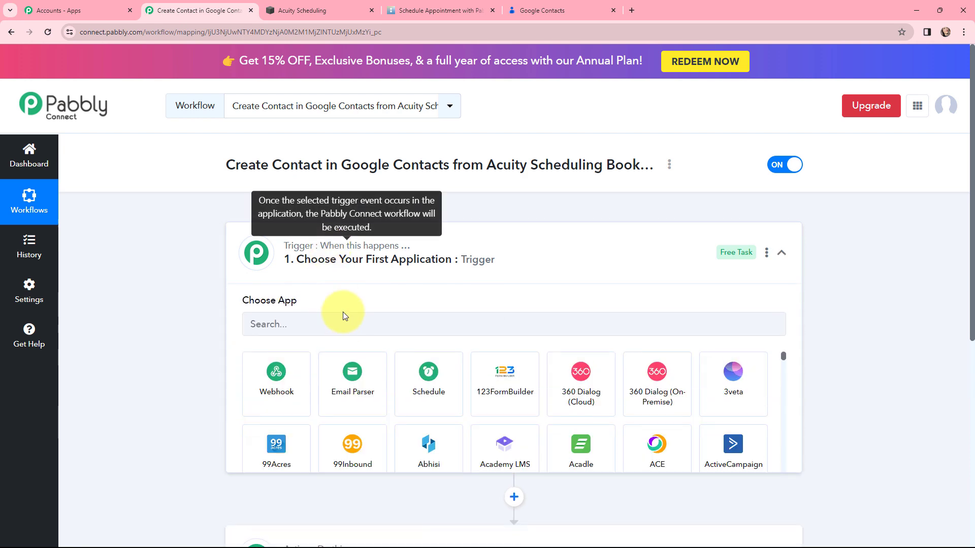
pyautogui.click(344, 324)
pyautogui.write('acuity')
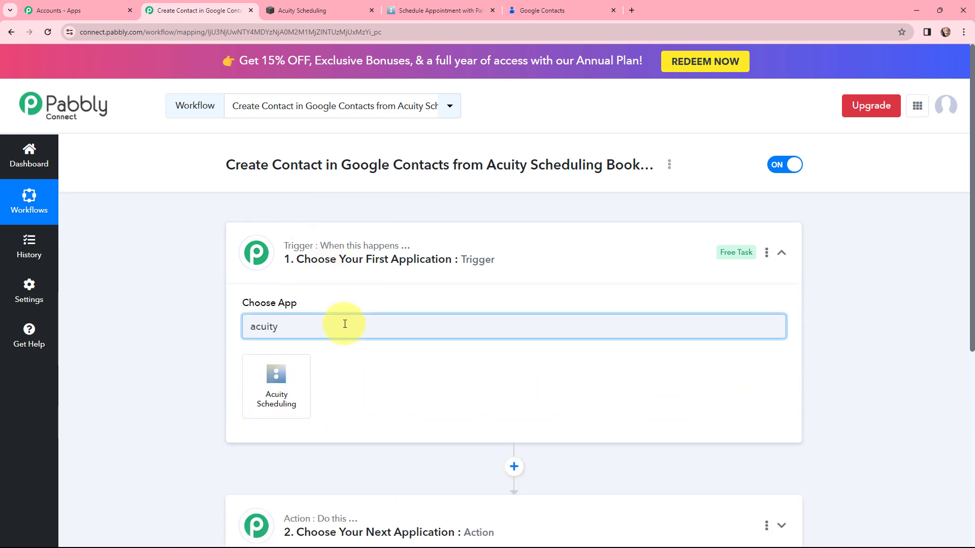
pyautogui.click(291, 373)
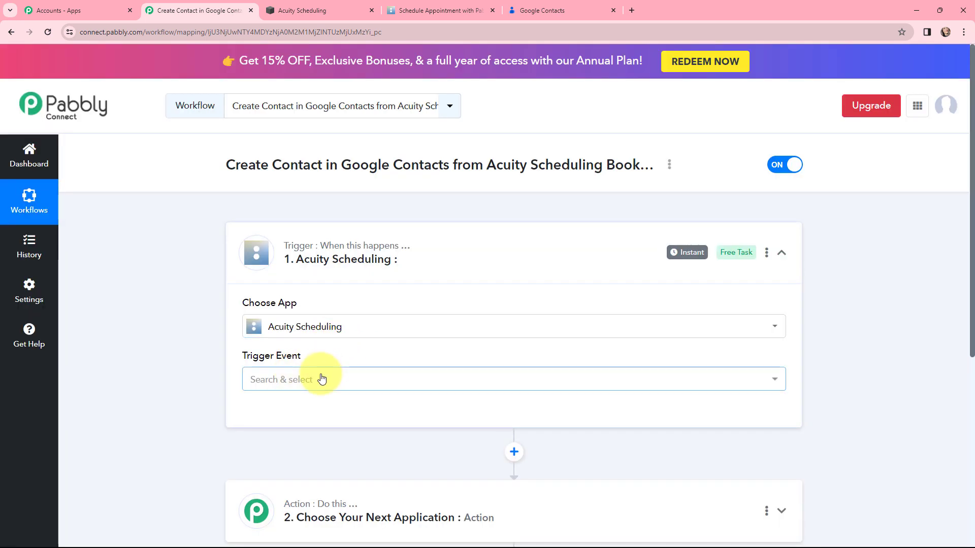
pyautogui.click(322, 379)
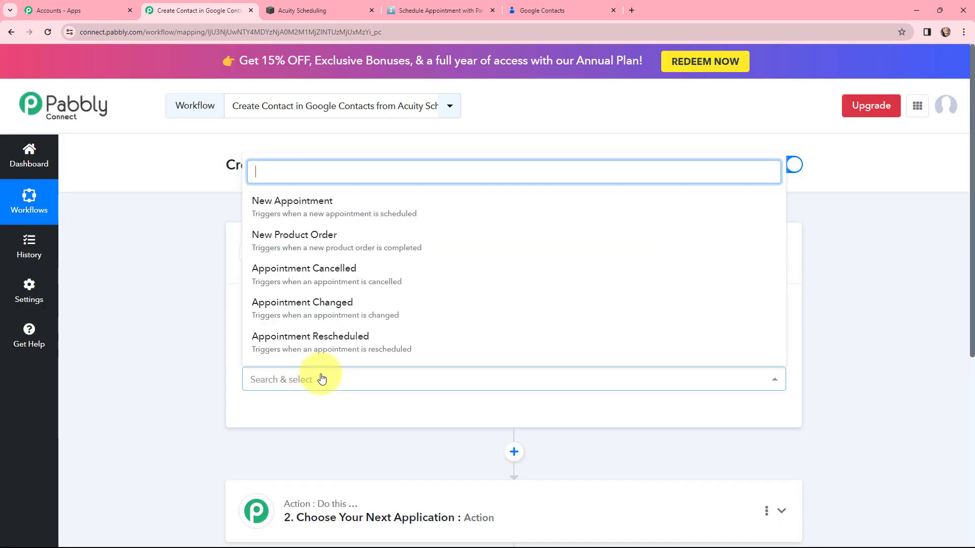
pyautogui.click(317, 205)
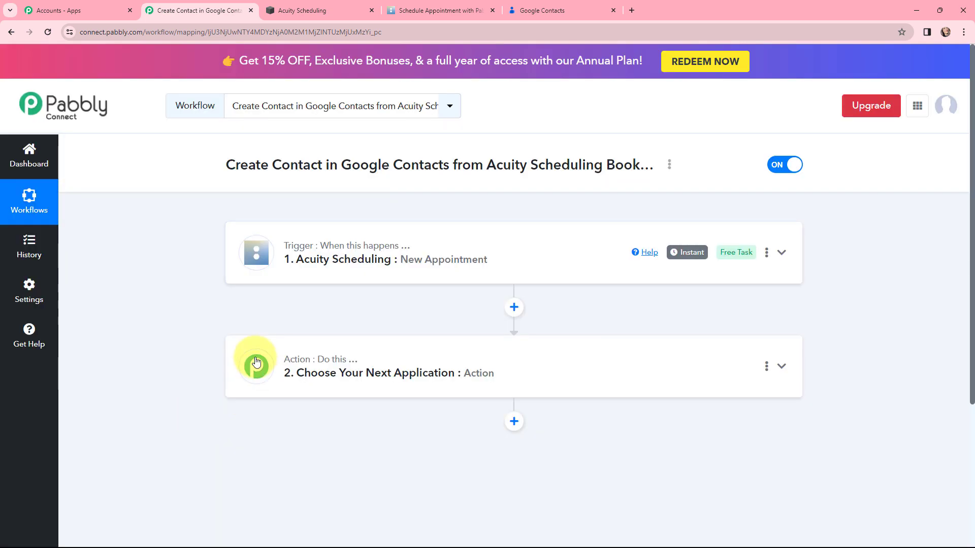
# Step: Set the workflow's action to the Google Contacts app with the Create Contact event
pyautogui.click(256, 362)
pyautogui.scroll(-4, 256, 362)
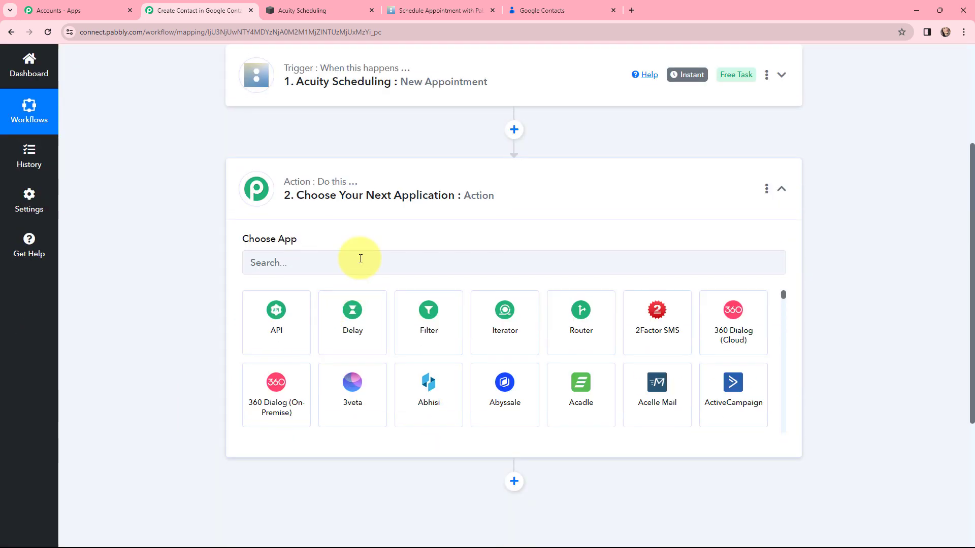
pyautogui.click(360, 259)
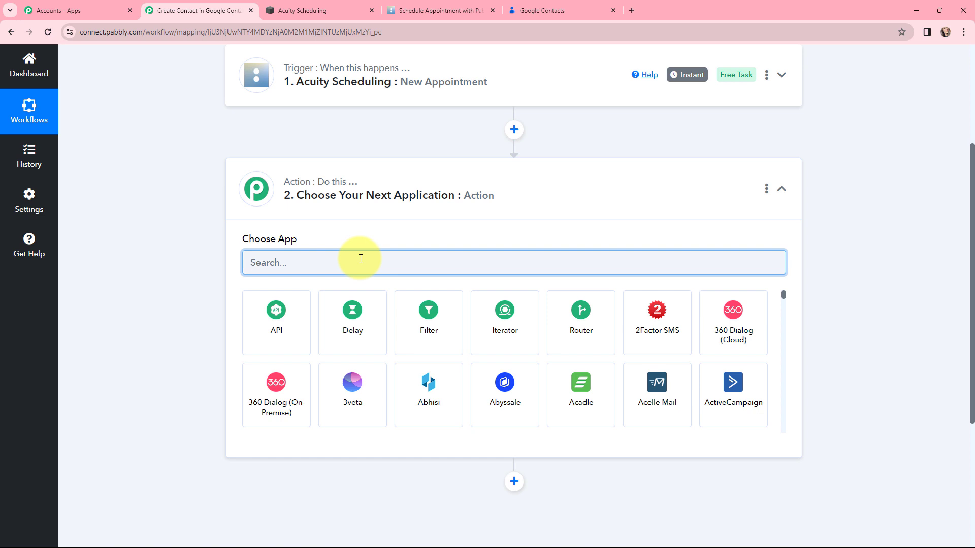
pyautogui.write('google')
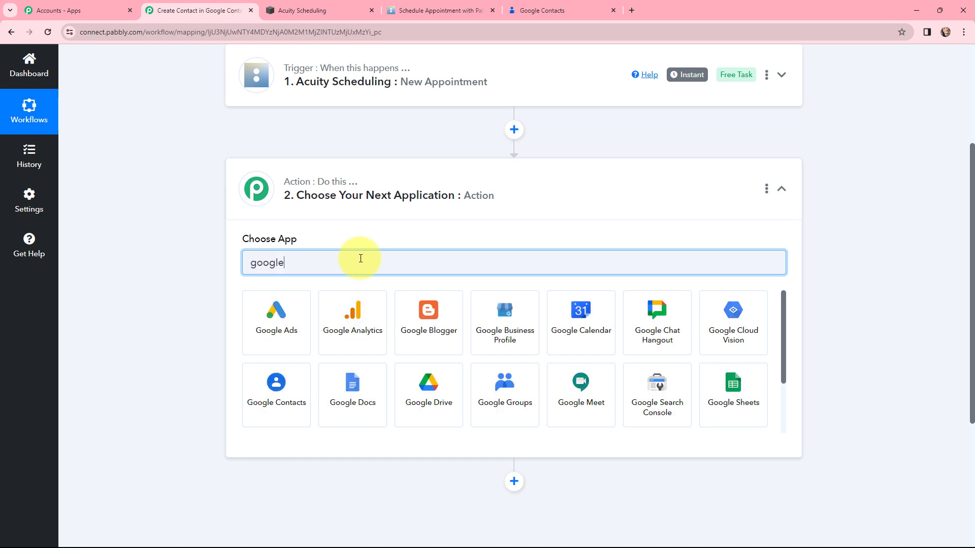
pyautogui.write(' con')
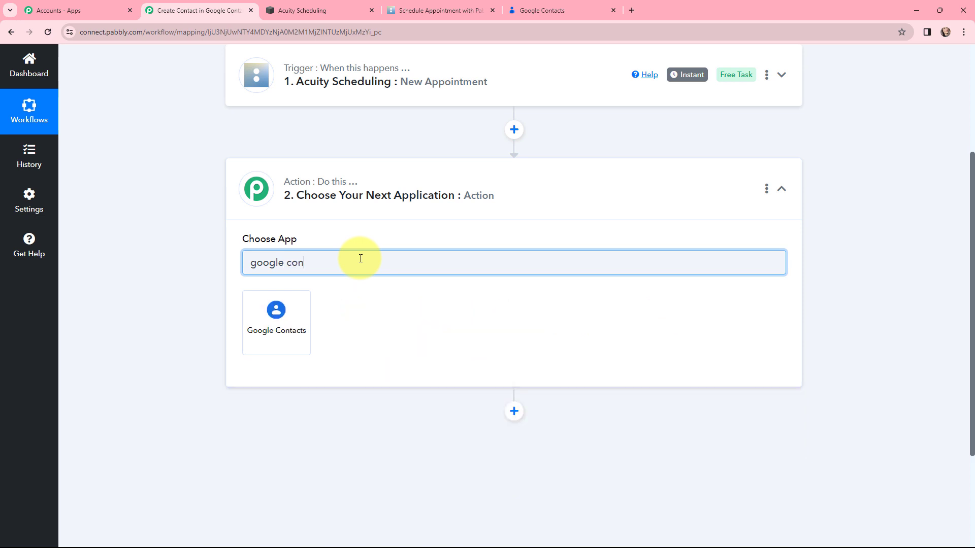
pyautogui.click(270, 319)
pyautogui.click(270, 319)
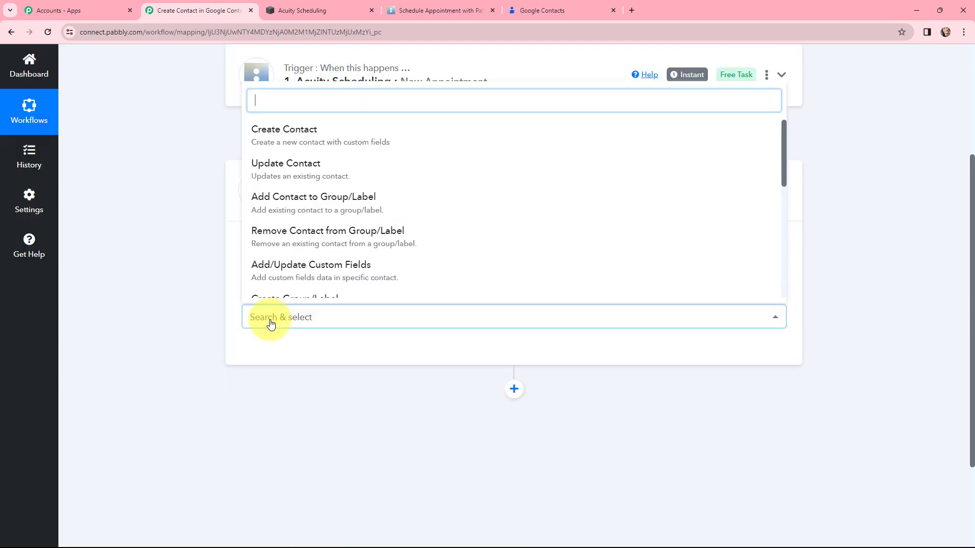
pyautogui.click(268, 132)
pyautogui.click(300, 174)
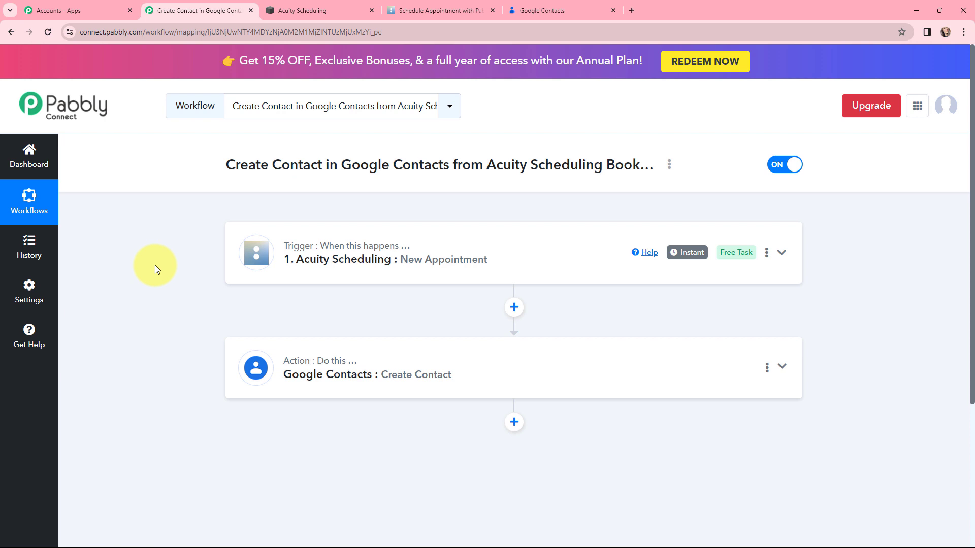
# Step: Connect the Acuity Scheduling trigger through a new connection, then save it and send a test request
pyautogui.click(256, 255)
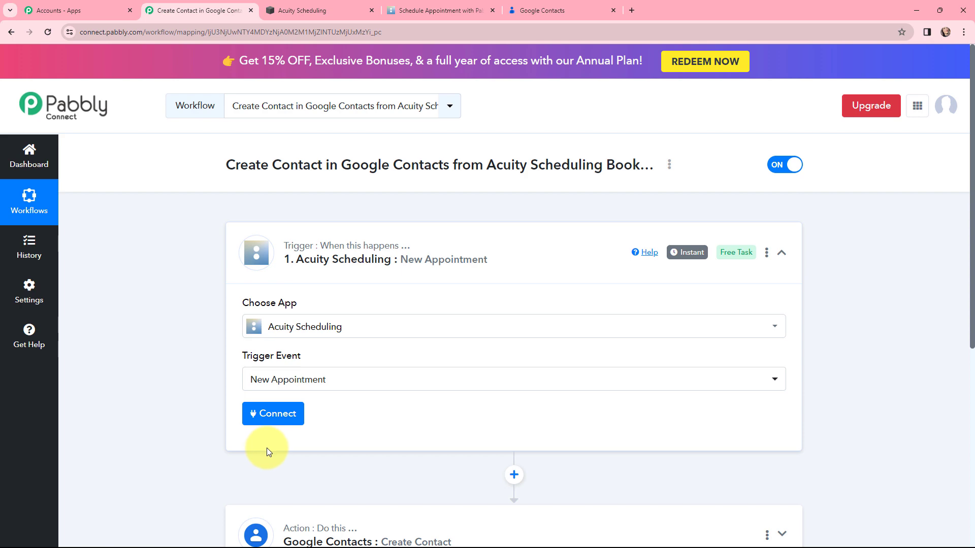
pyautogui.click(274, 415)
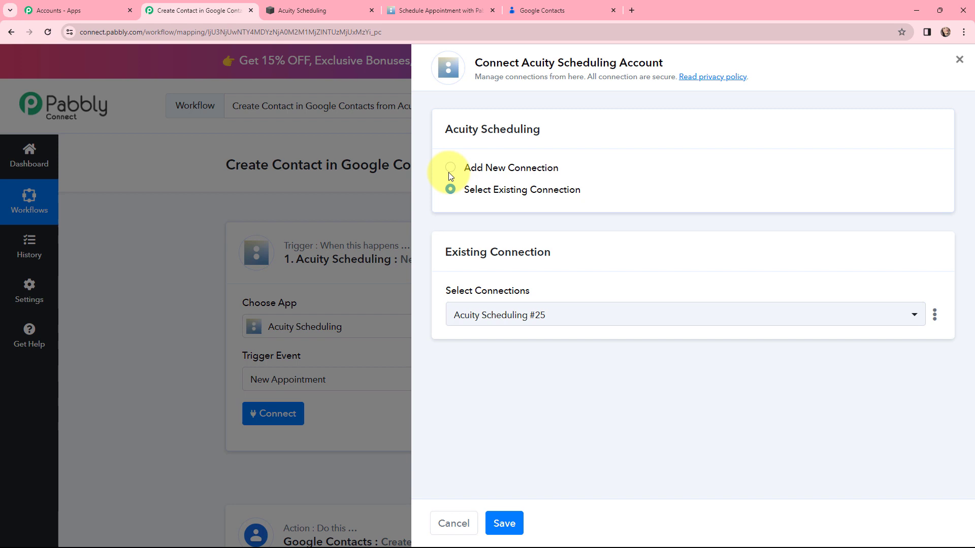
pyautogui.click(450, 170)
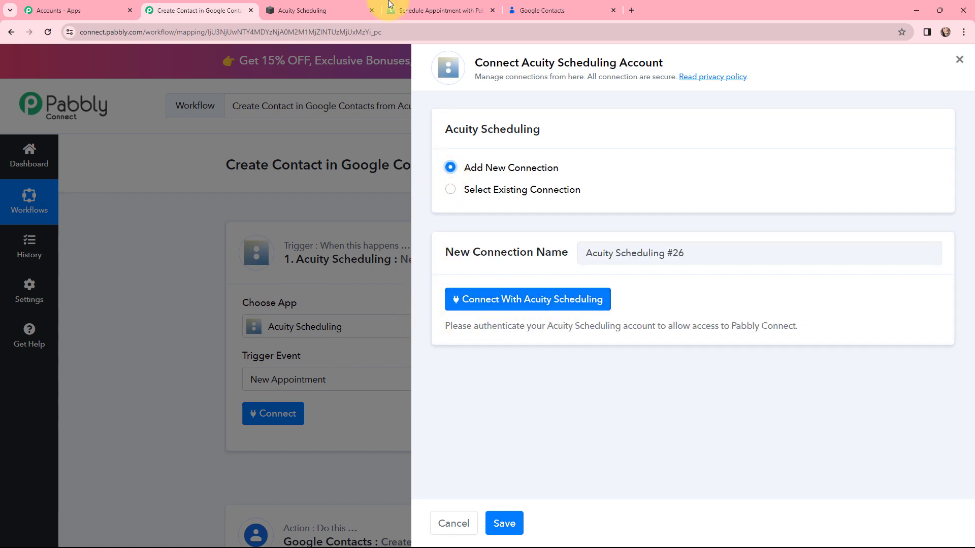
pyautogui.click(513, 301)
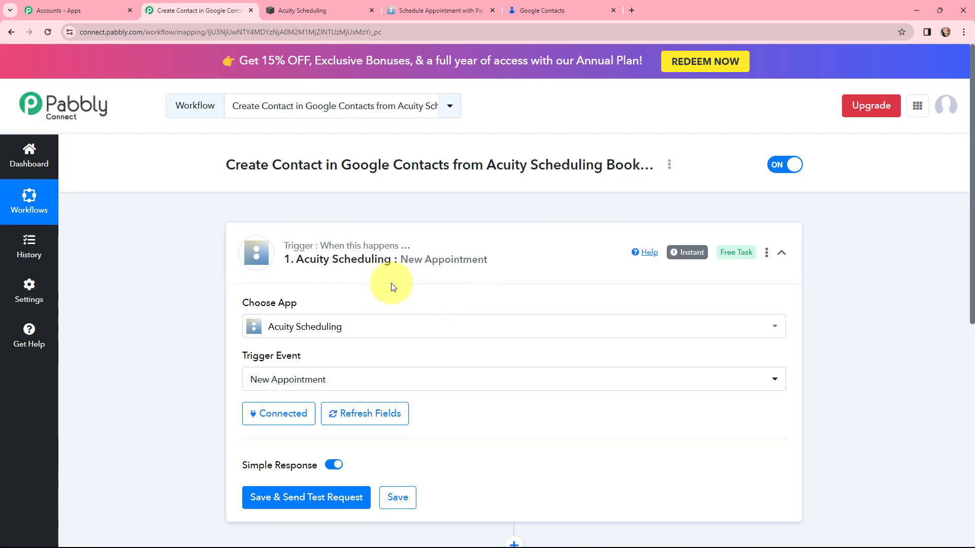
pyautogui.scroll(-1, 391, 283)
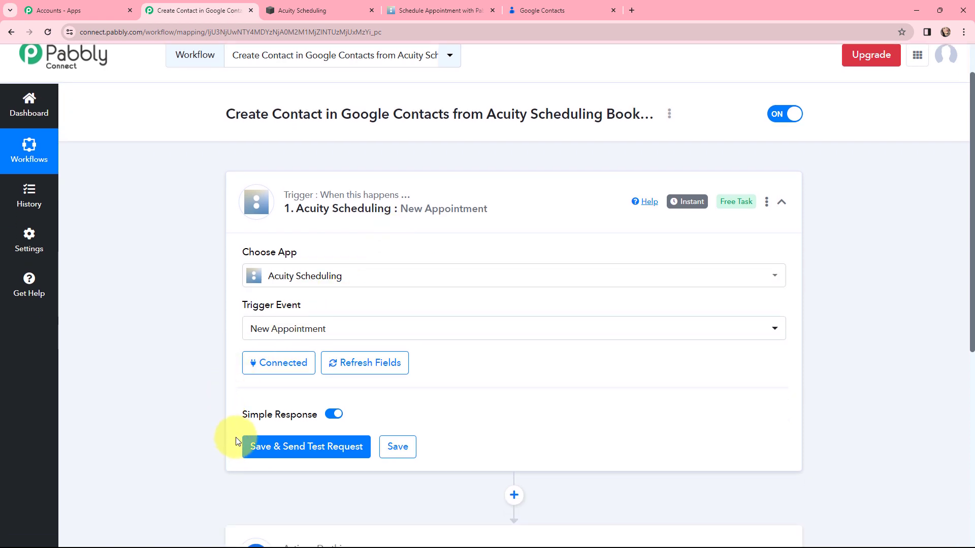
pyautogui.click(306, 451)
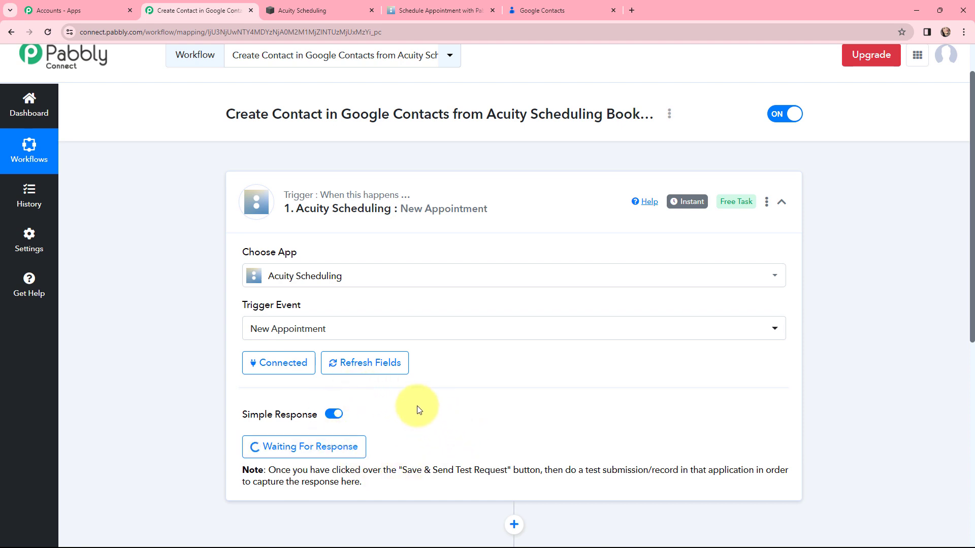
# Step: Open the details of the first contact in the Google Contacts list
pyautogui.click(455, 10)
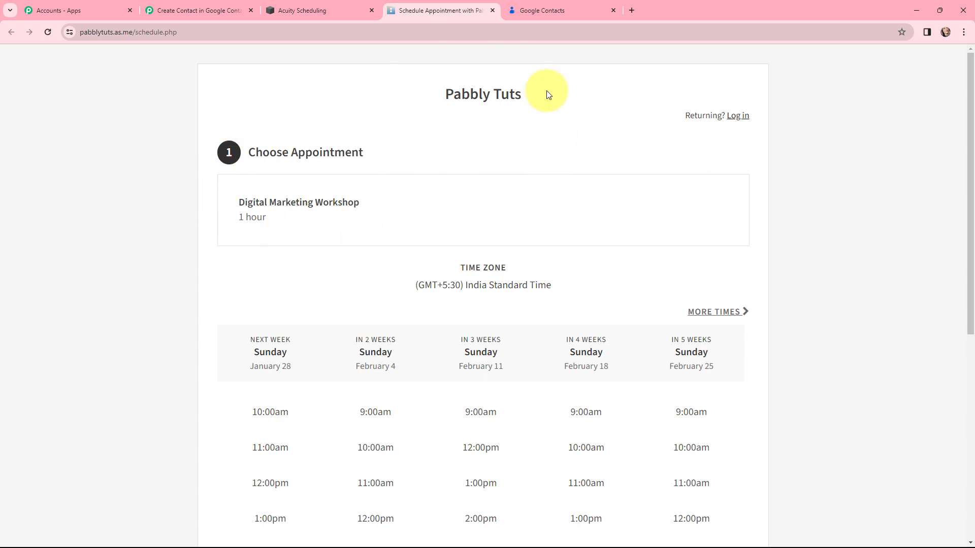
pyautogui.click(542, 10)
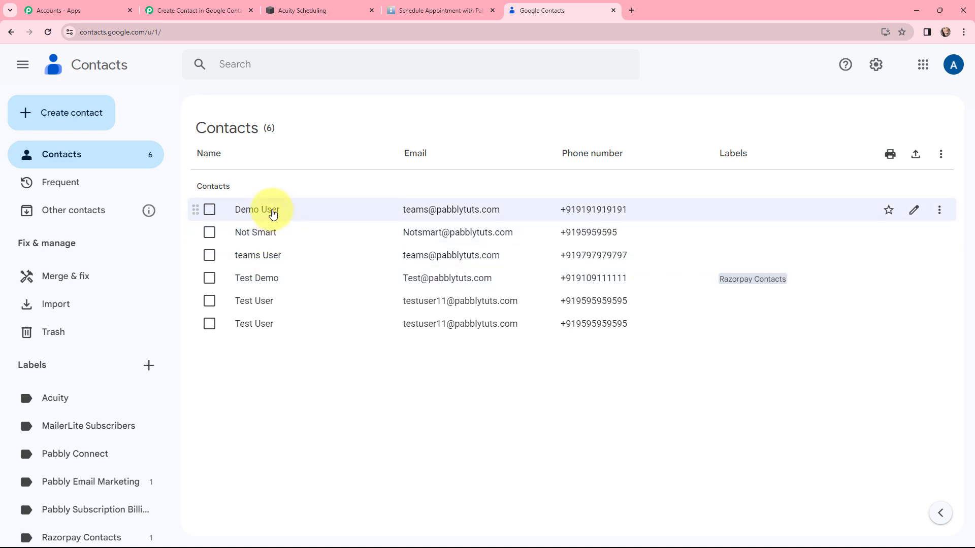
pyautogui.click(272, 213)
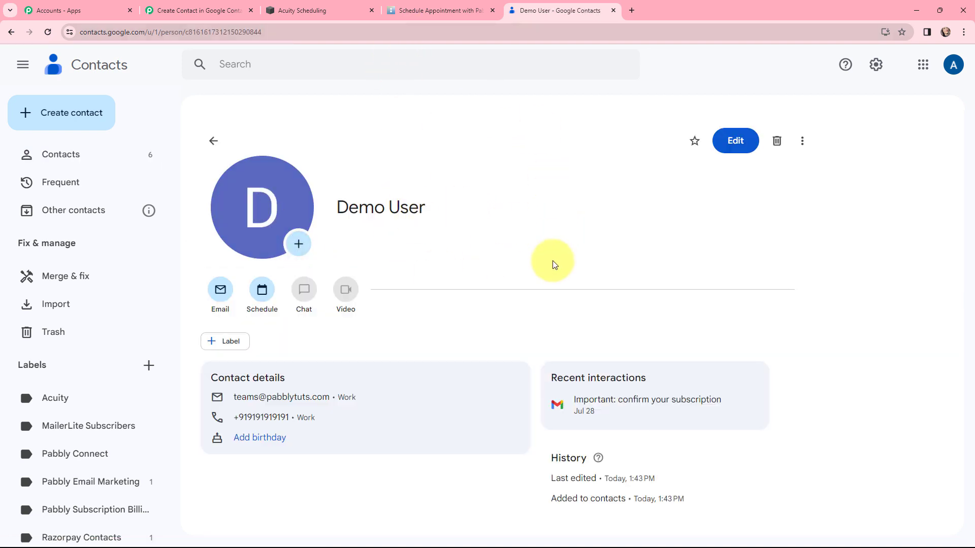
# Step: Choose the February 4, 10:00am slot for the Digital Marketing Workshop on the Acuity booking page and continue to the information form
pyautogui.click(425, 4)
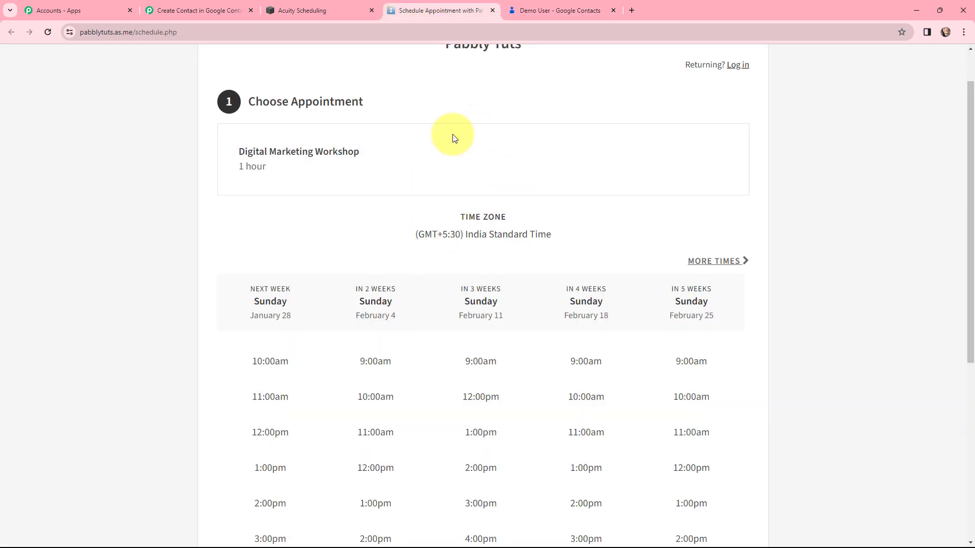
pyautogui.click(377, 400)
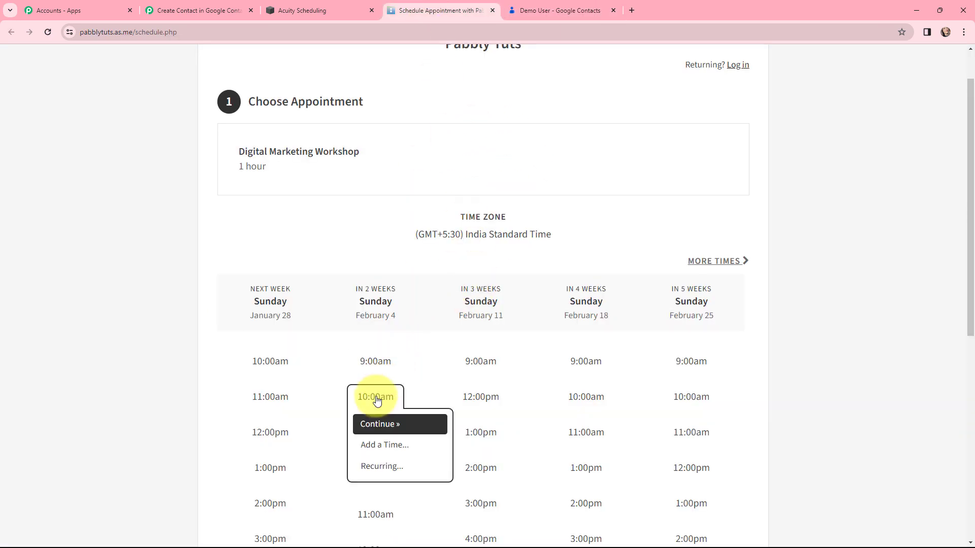
pyautogui.click(391, 425)
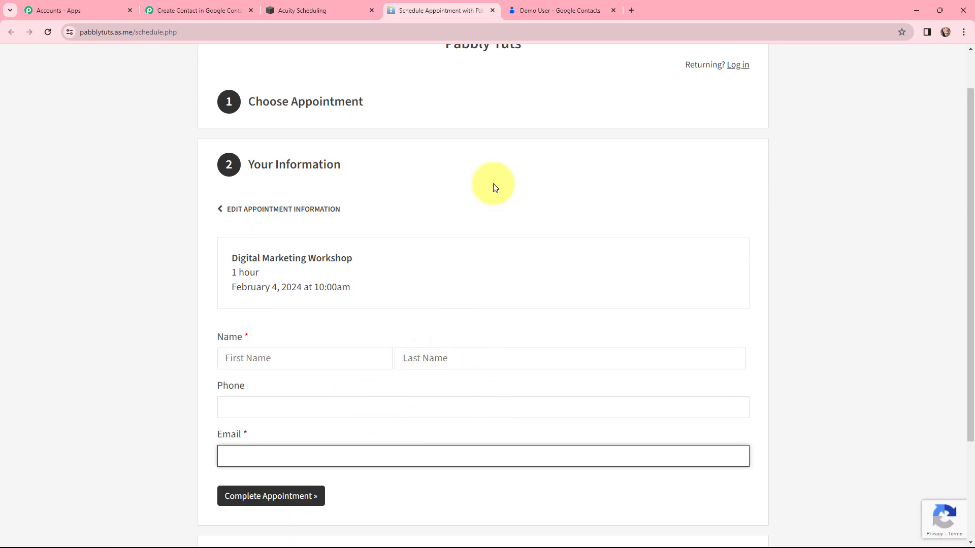
# Step: Copy the contact's e-mail address from Google Contacts into the booking form's Email field
pyautogui.click(556, 5)
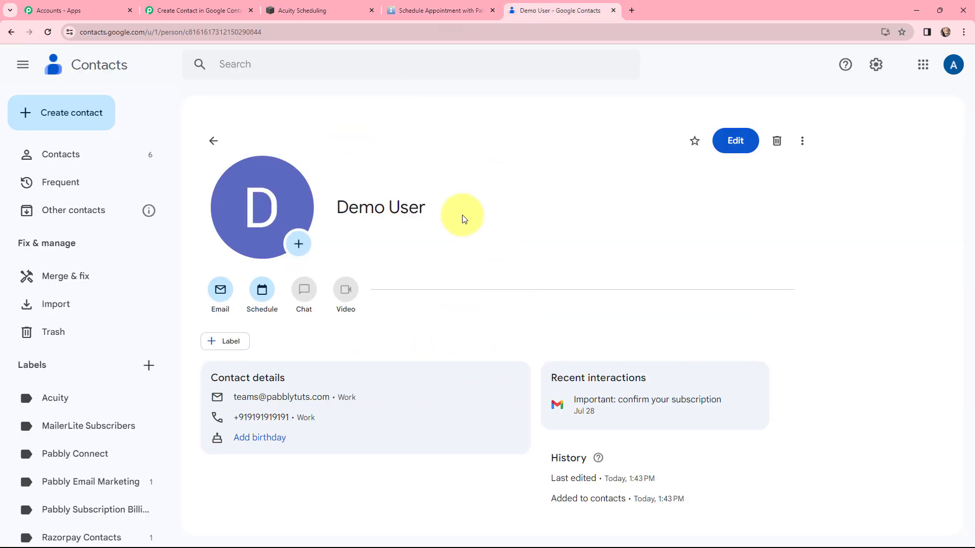
pyautogui.moveTo(331, 404); pyautogui.dragTo(235, 405)
pyautogui.hotkey('ctrl', 'c')
pyautogui.click(432, 10)
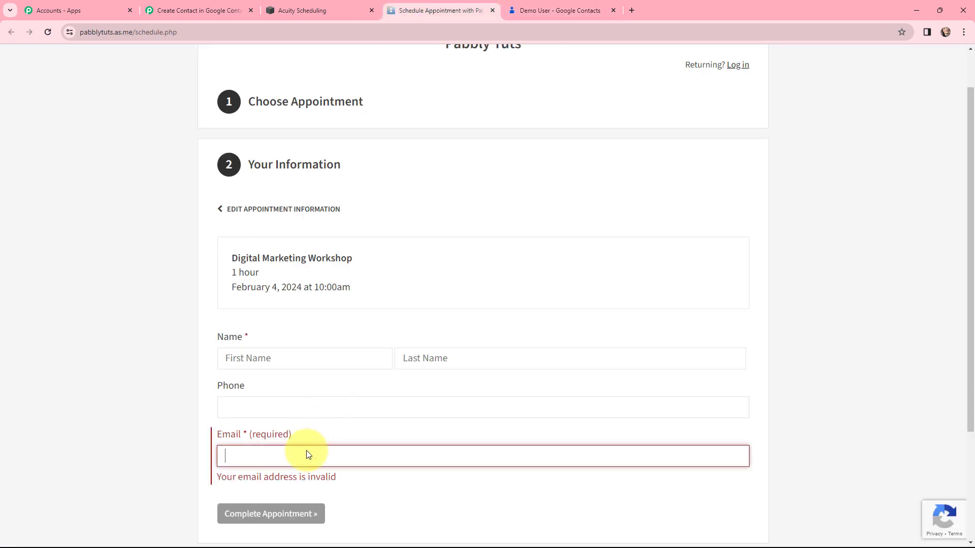
pyautogui.hotkey('ctrl', 'v')
# Step: Copy the contact's phone number, without the plus sign, from Google Contacts into the booking form's Phone field
pyautogui.click(556, 10)
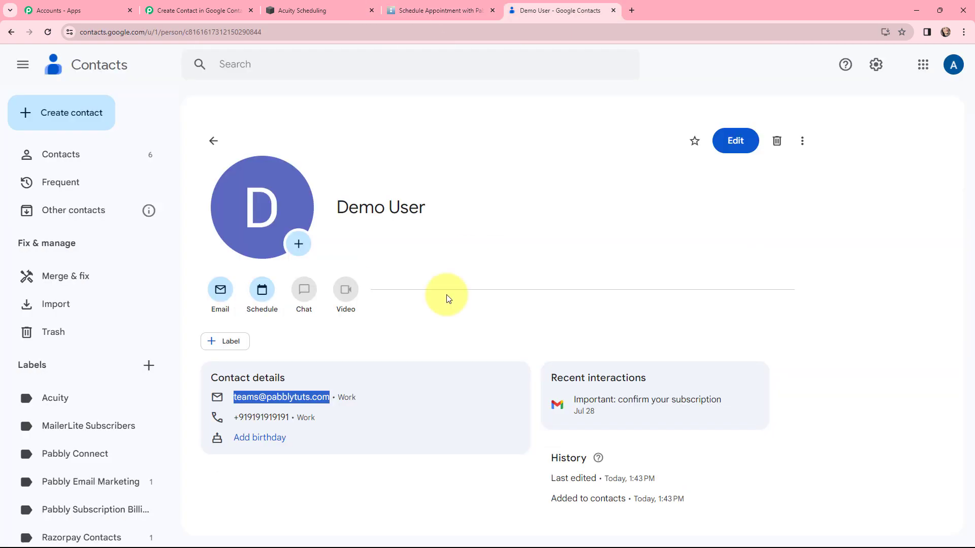
pyautogui.moveTo(289, 418); pyautogui.dragTo(241, 417)
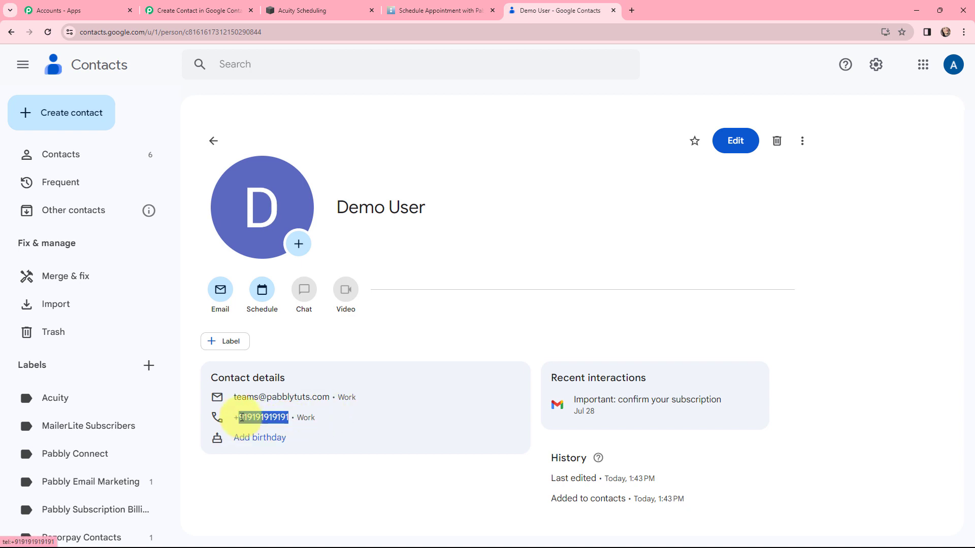
pyautogui.click(406, 10)
pyautogui.click(281, 412)
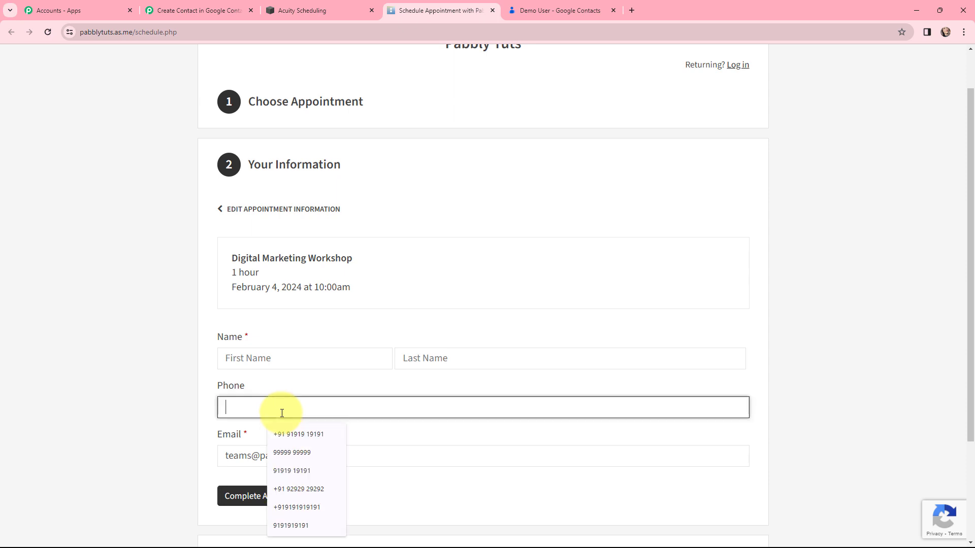
pyautogui.hotkey('ctrl', 'v')
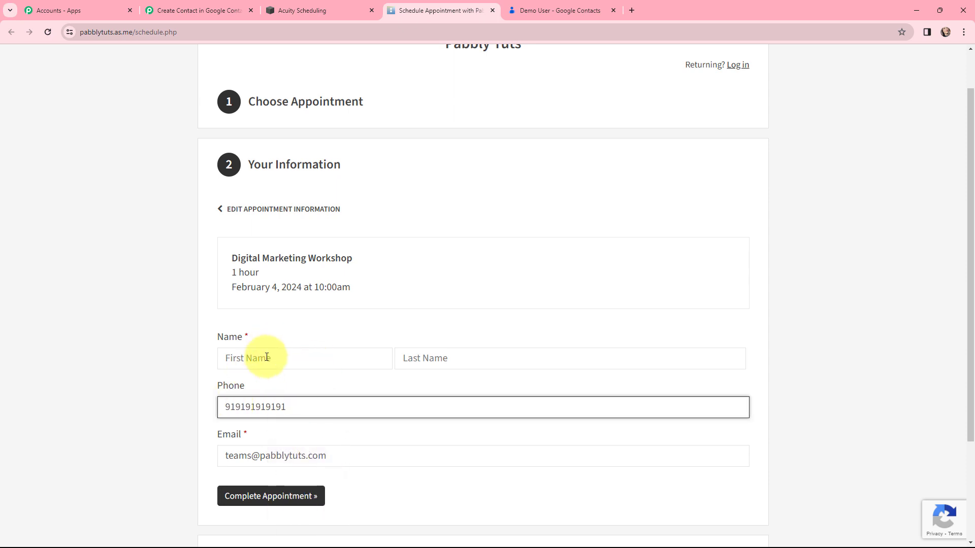
# Step: Fill in the customer's first and last name on the booking form, capitalizing the first name, and complete the appointment
pyautogui.click(306, 356)
pyautogui.click(296, 385)
pyautogui.click(441, 364)
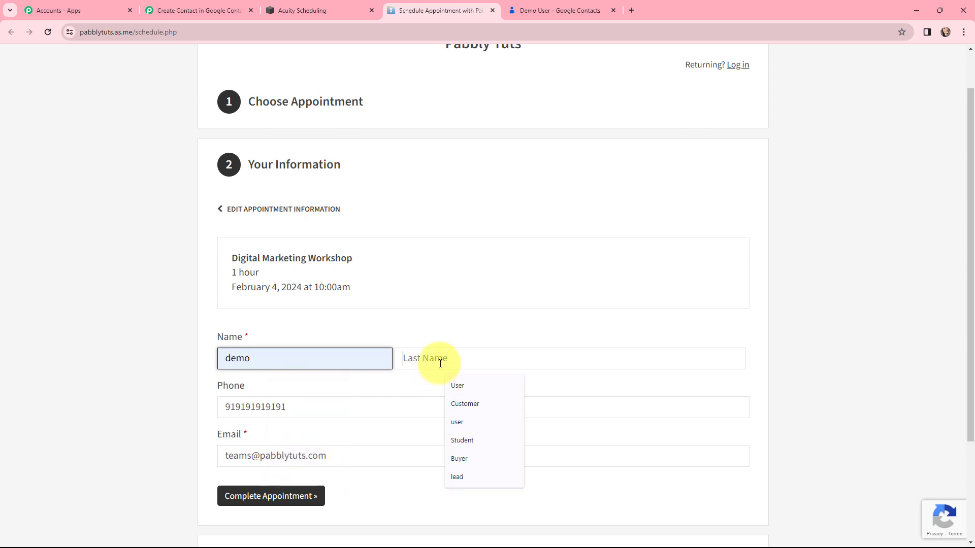
pyautogui.click(452, 389)
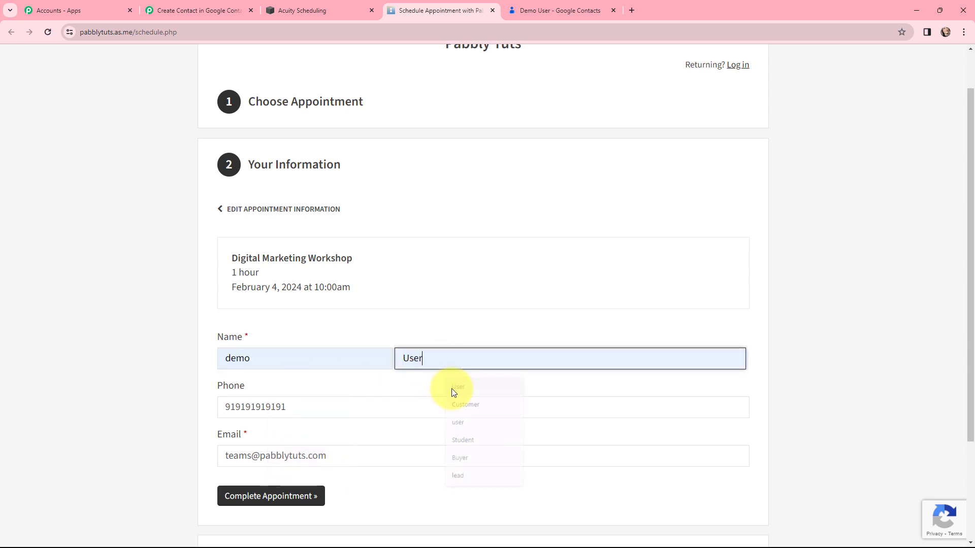
pyautogui.click(233, 359)
pyautogui.press('BackSpace')
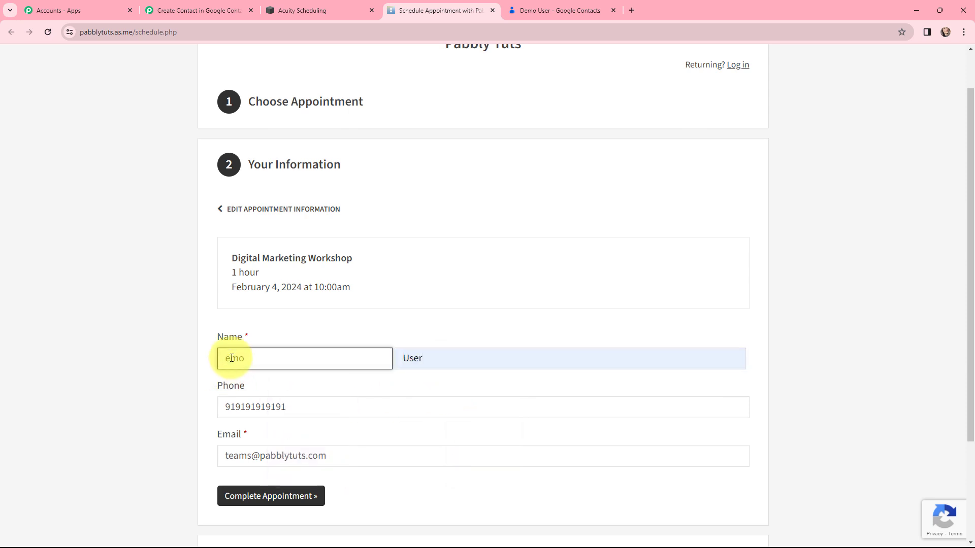
pyautogui.write('D')
pyautogui.click(160, 312)
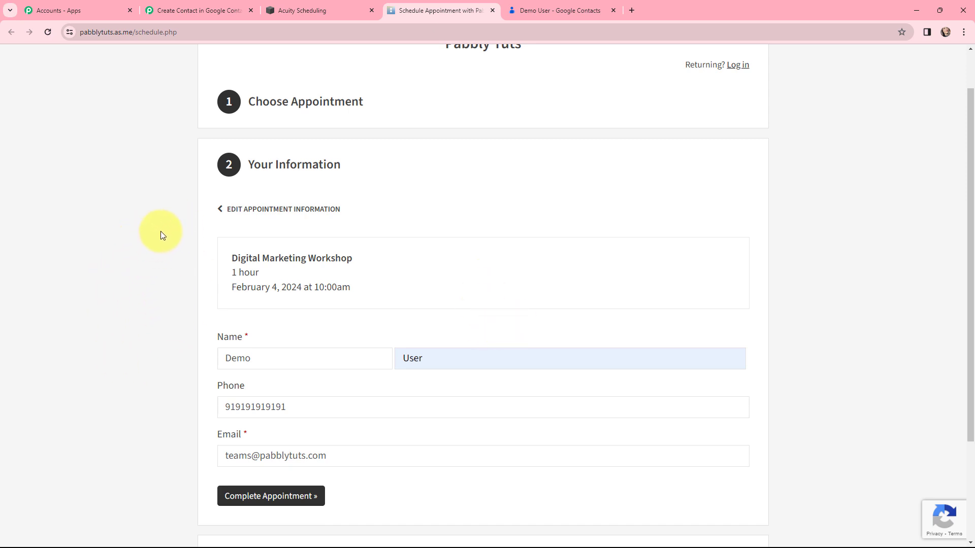
pyautogui.scroll(-3, 168, 191)
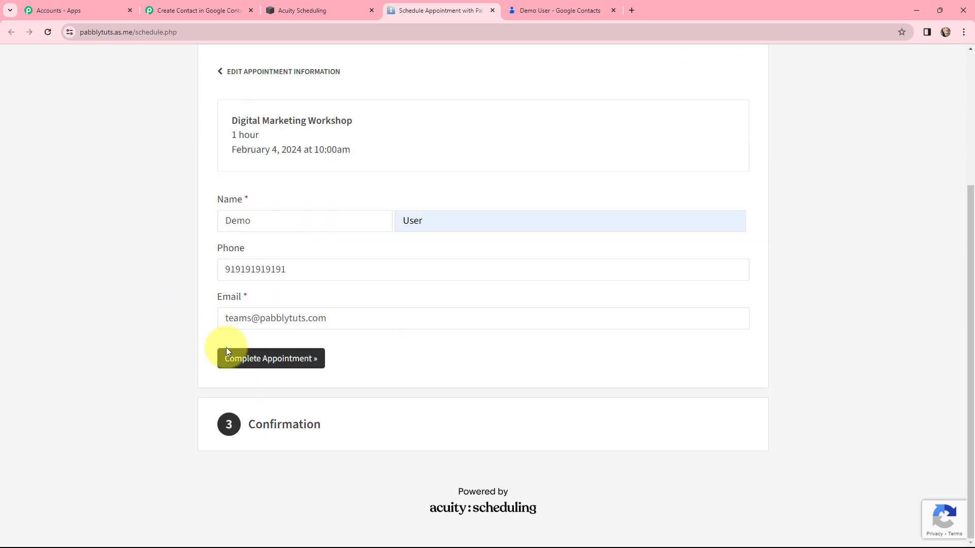
pyautogui.click(257, 358)
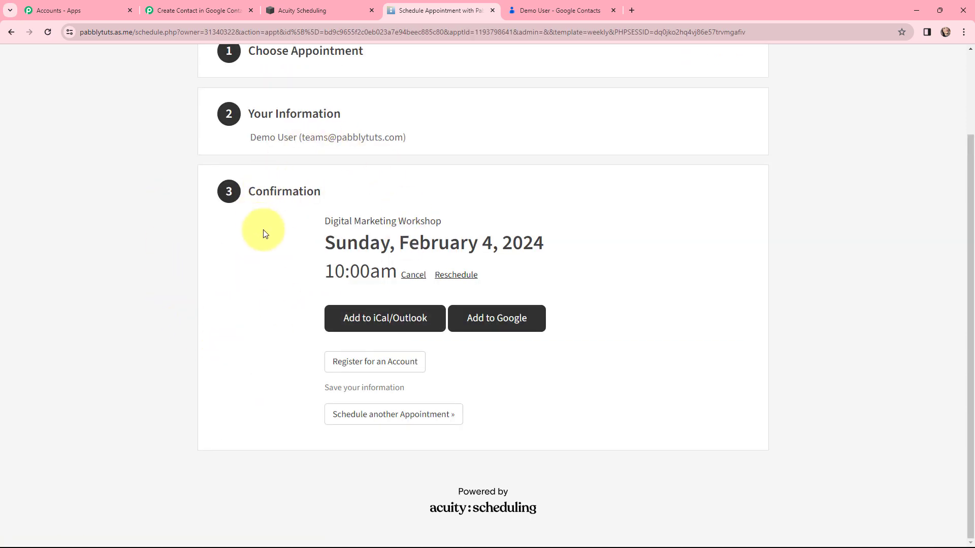
# Step: Switch to the Pabbly Connect workflow and examine the appointment data captured by the Acuity Scheduling trigger
pyautogui.click(184, 4)
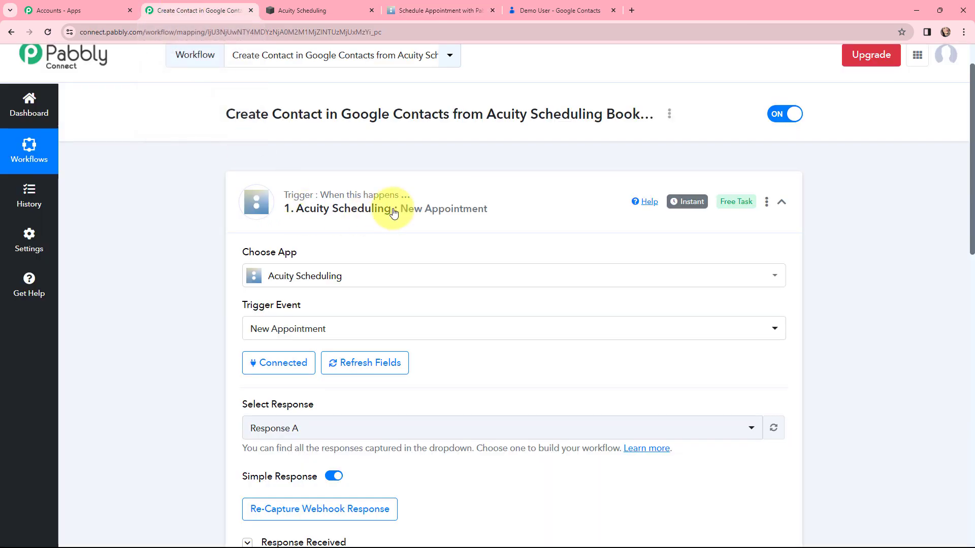
pyautogui.scroll(-5, 409, 201)
pyautogui.scroll(-3, 464, 187)
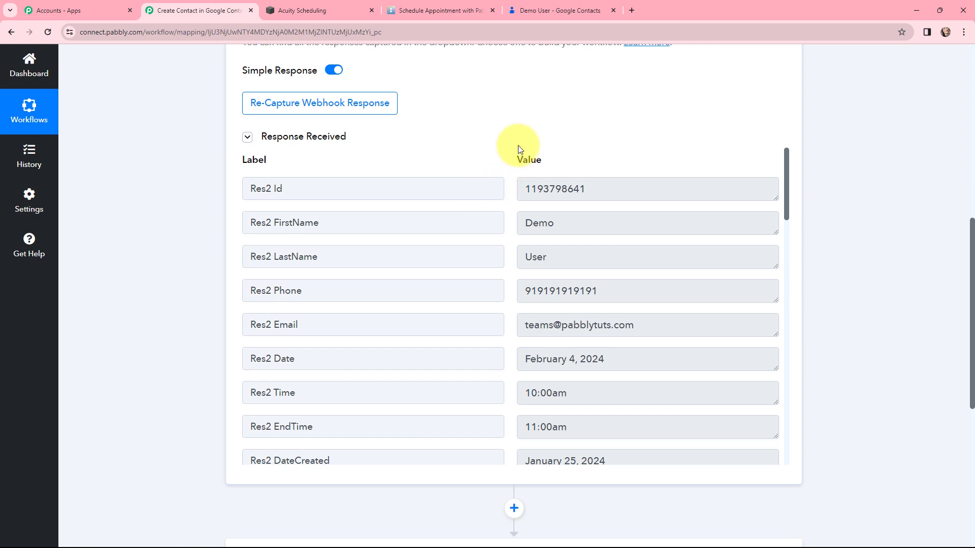
pyautogui.scroll(-3, 511, 183)
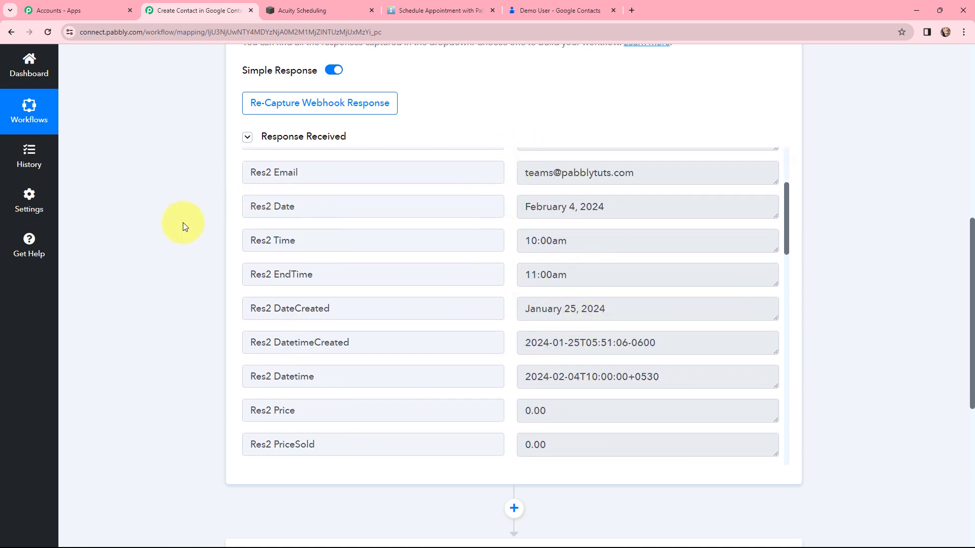
pyautogui.scroll(5, 184, 223)
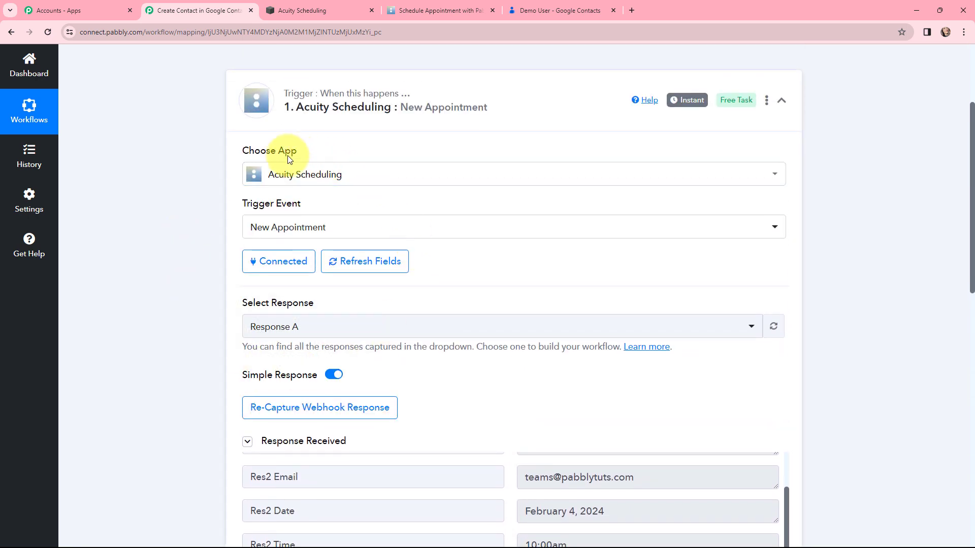
pyautogui.scroll(-5, 206, 231)
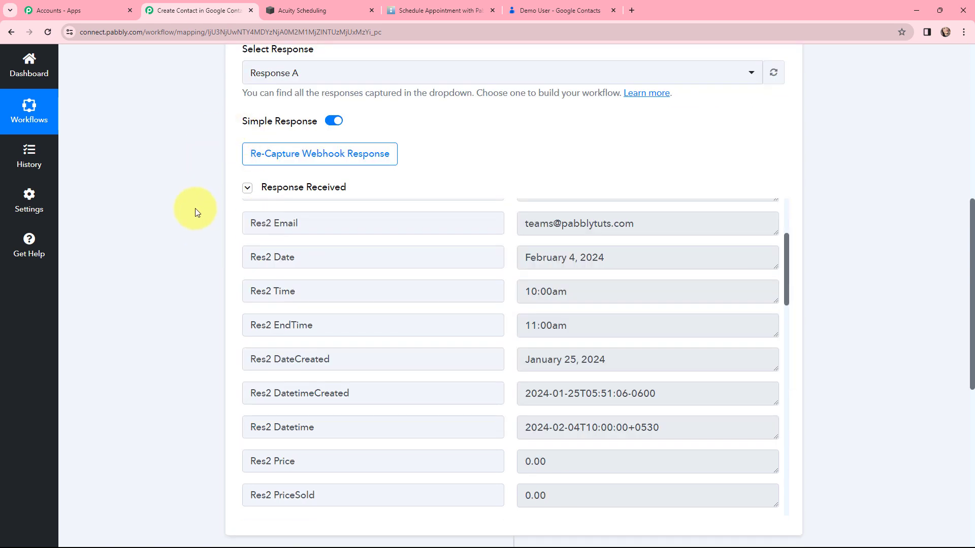
# Step: Insert a Google Contacts action with the Search Contact event between the Acuity Scheduling trigger and the Create Contact action
pyautogui.scroll(-5, 194, 199)
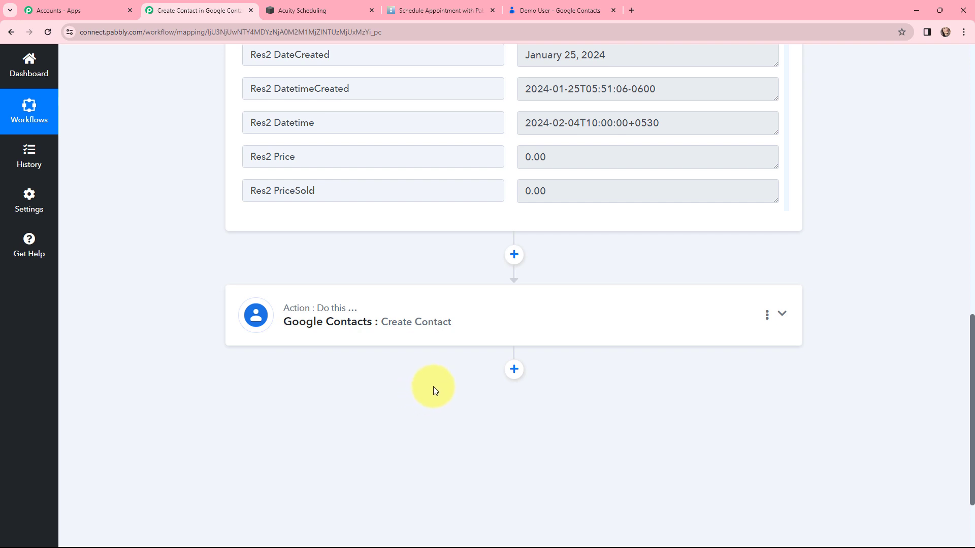
pyautogui.click(515, 254)
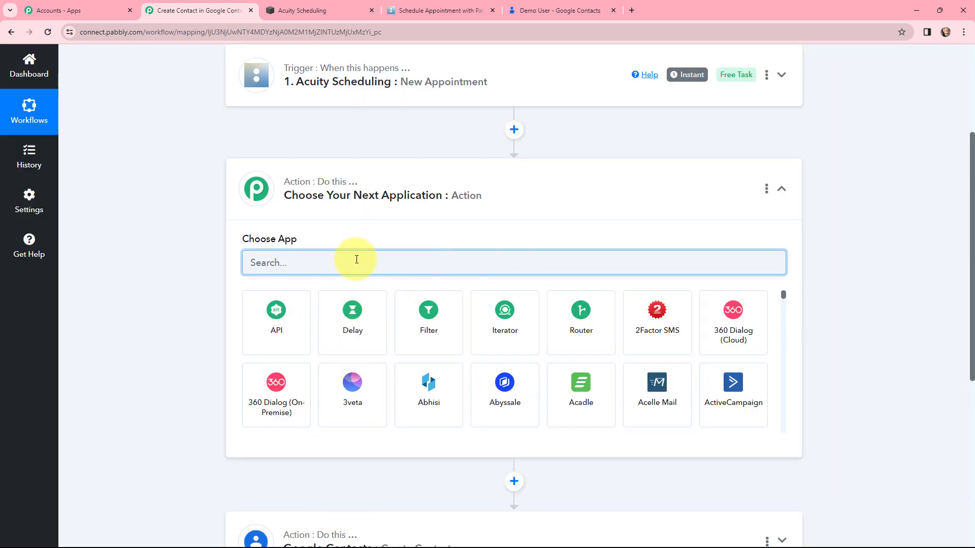
pyautogui.write('G')
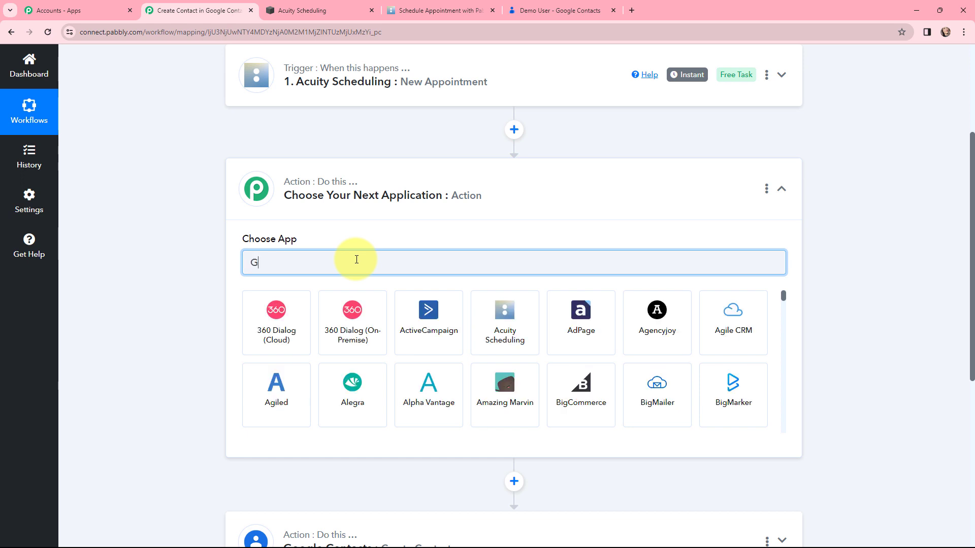
pyautogui.write('OOGLE ')
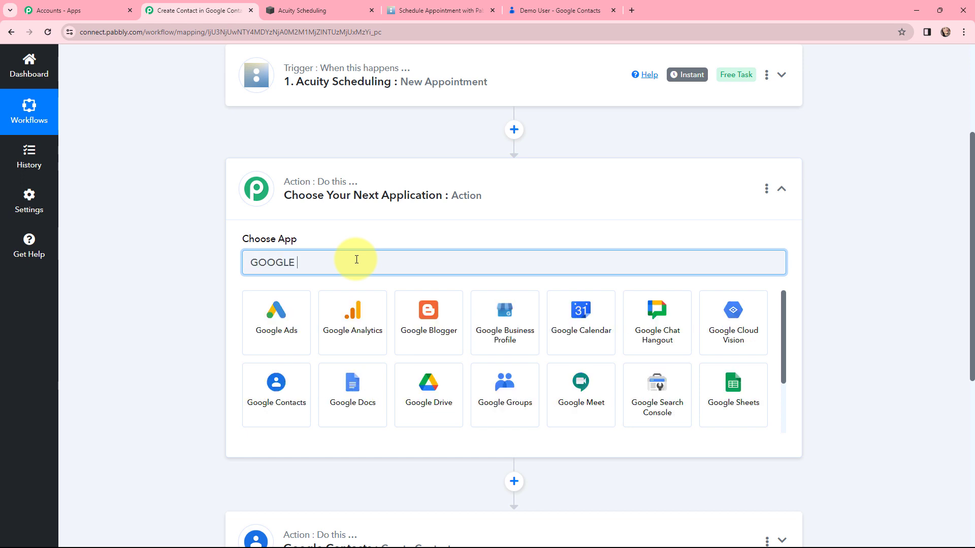
pyautogui.write('CO')
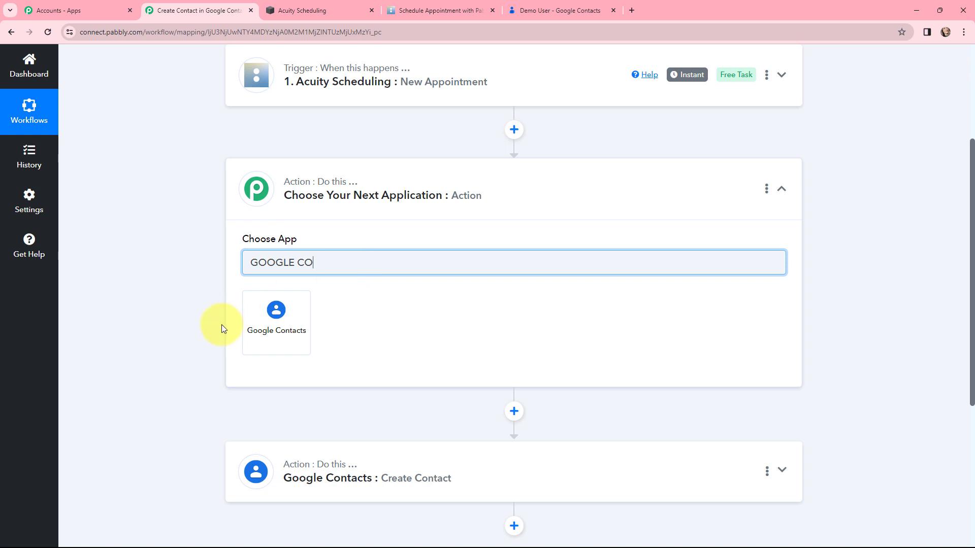
pyautogui.click(276, 330)
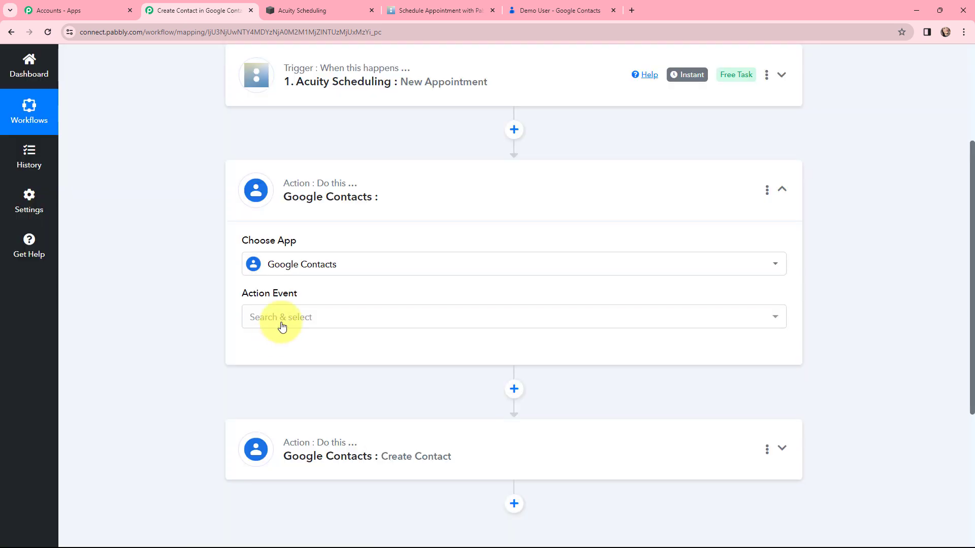
pyautogui.click(284, 317)
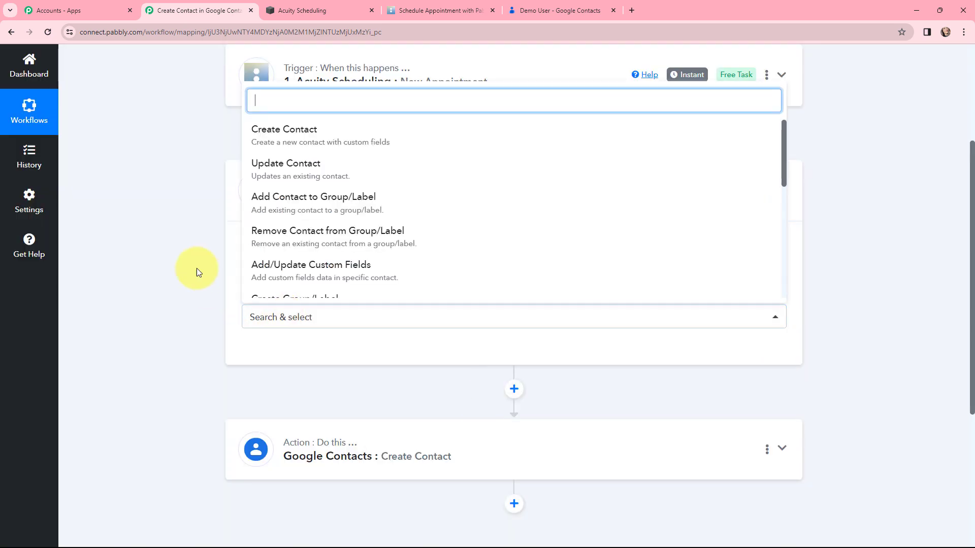
pyautogui.write('SE')
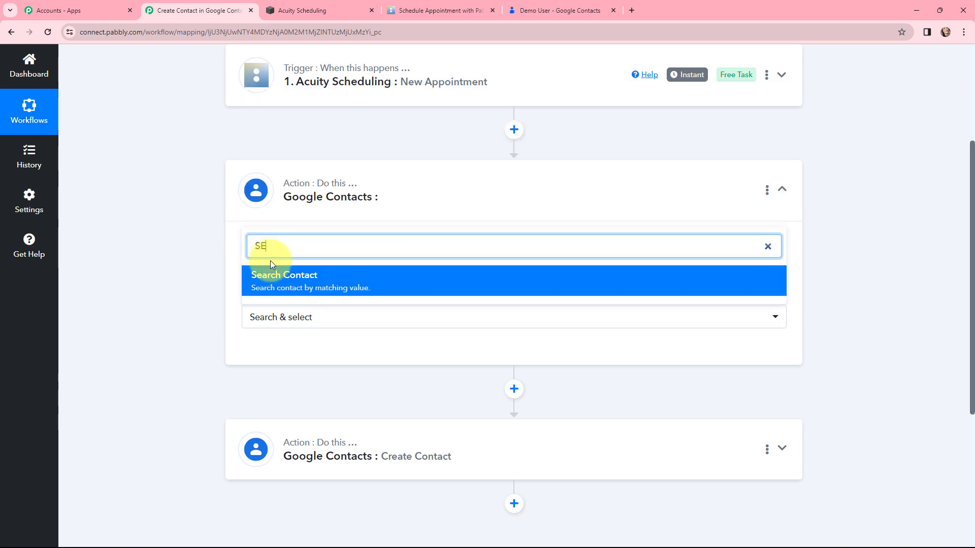
pyautogui.click(283, 280)
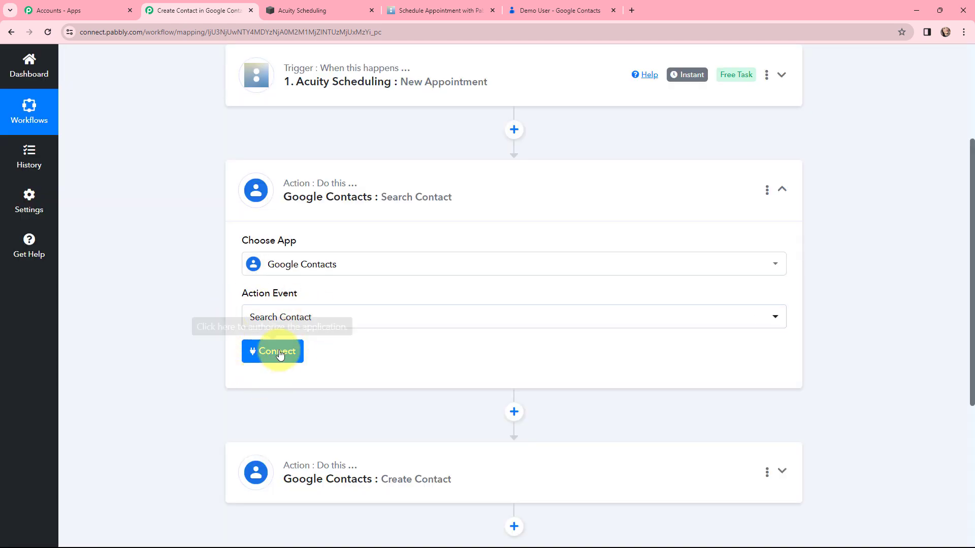
# Step: Connect the Search Contact action through a new Google Contacts connection and authorize Pabbly Connect's access to the Google account
pyautogui.click(279, 352)
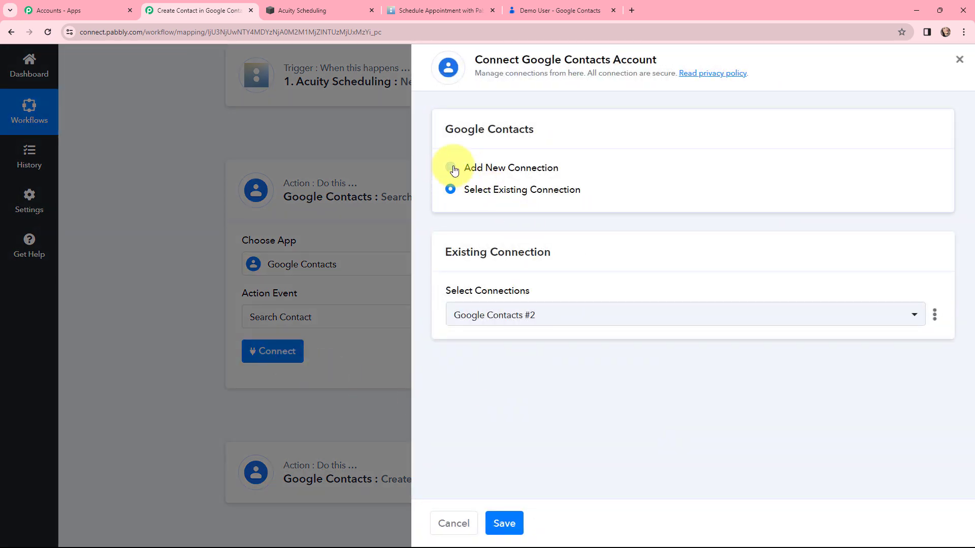
pyautogui.click(454, 170)
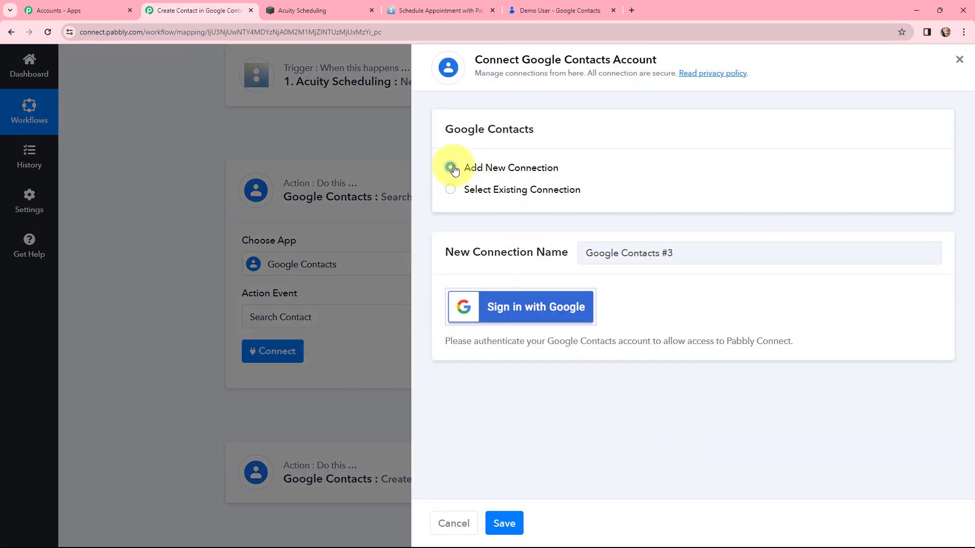
pyautogui.click(496, 312)
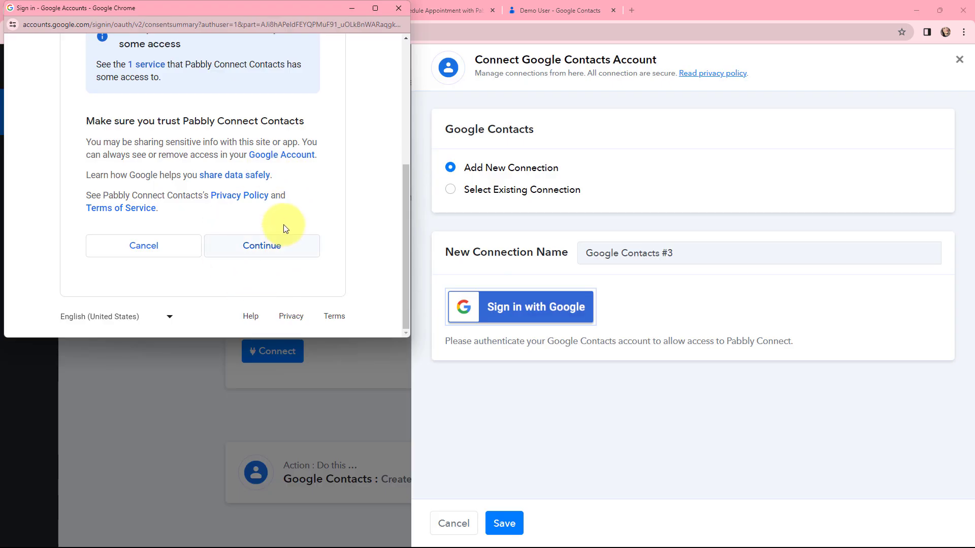
pyautogui.click(261, 248)
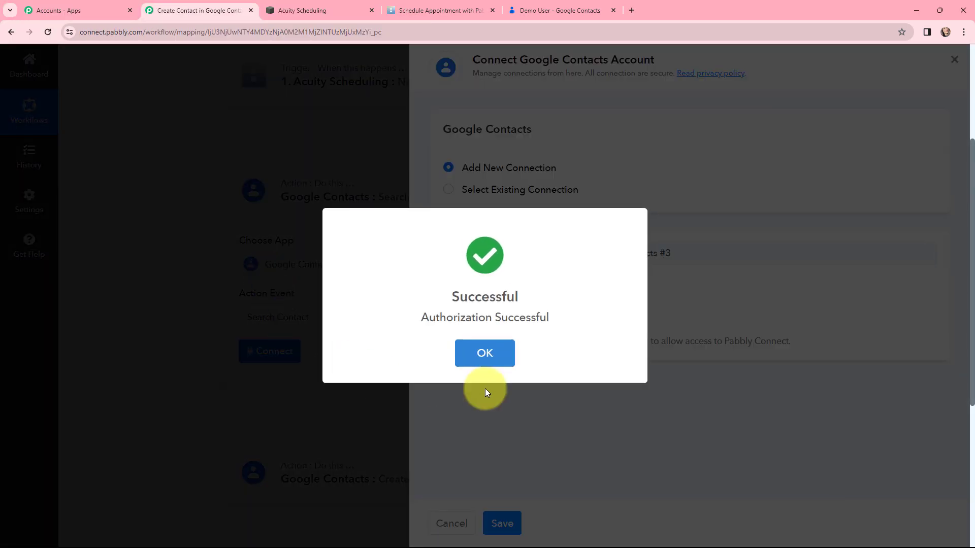
pyautogui.click(483, 355)
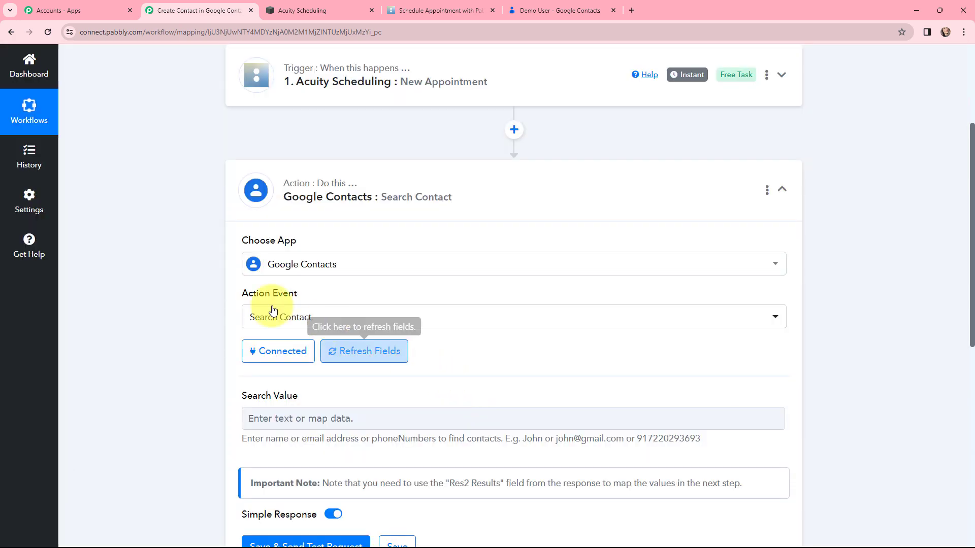
# Step: Map the Search Contact action's Search Value to the Res2 Email field from the Acuity Scheduling trigger
pyautogui.scroll(-1, 162, 303)
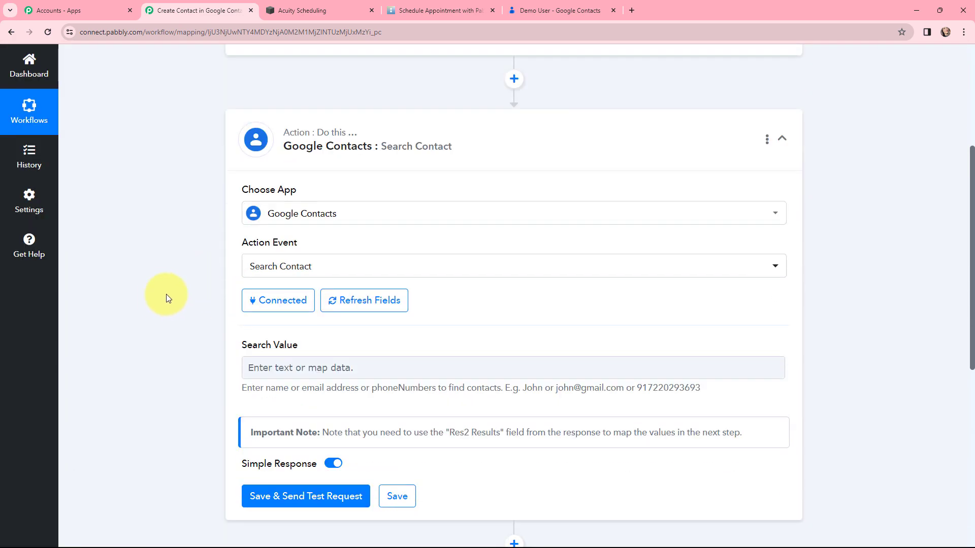
pyautogui.scroll(-1, 184, 230)
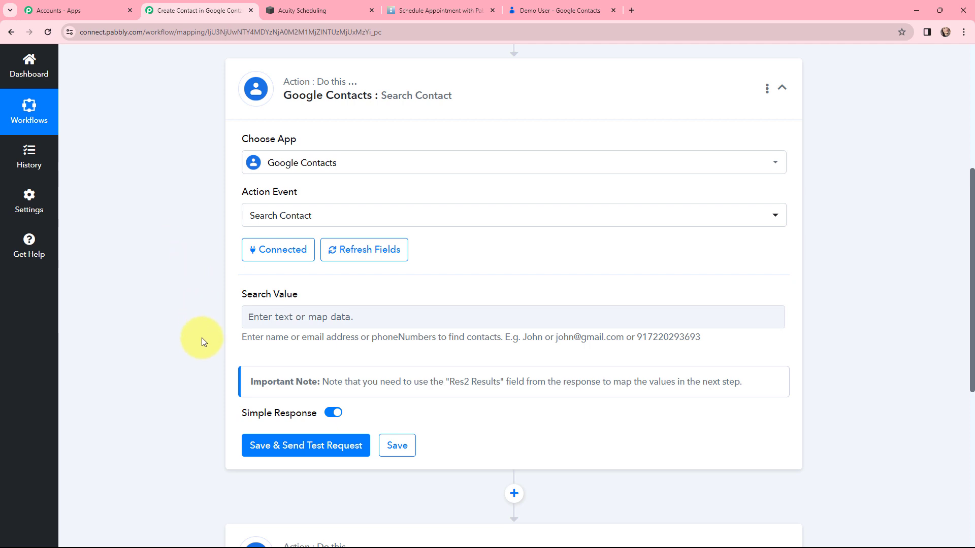
pyautogui.click(286, 320)
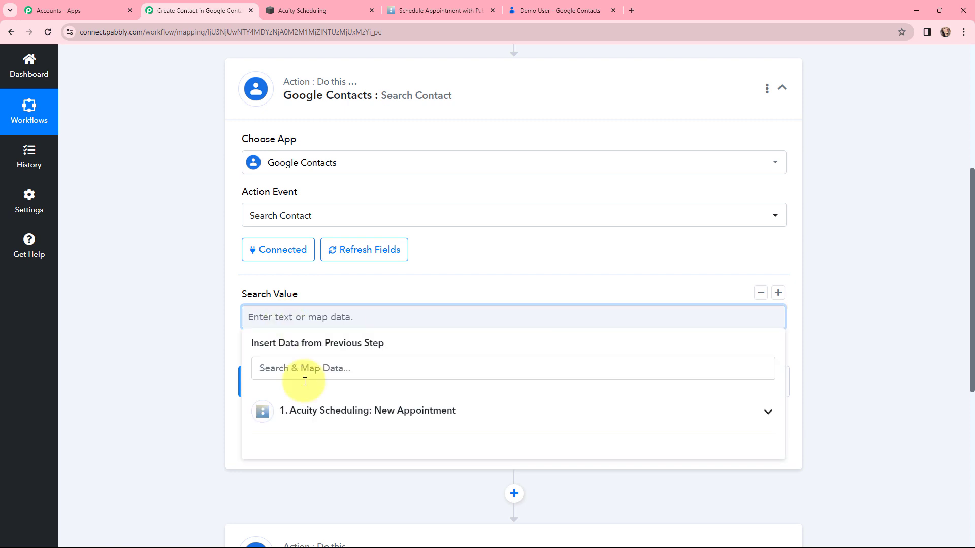
pyautogui.click(256, 408)
pyautogui.scroll(-3, 404, 251)
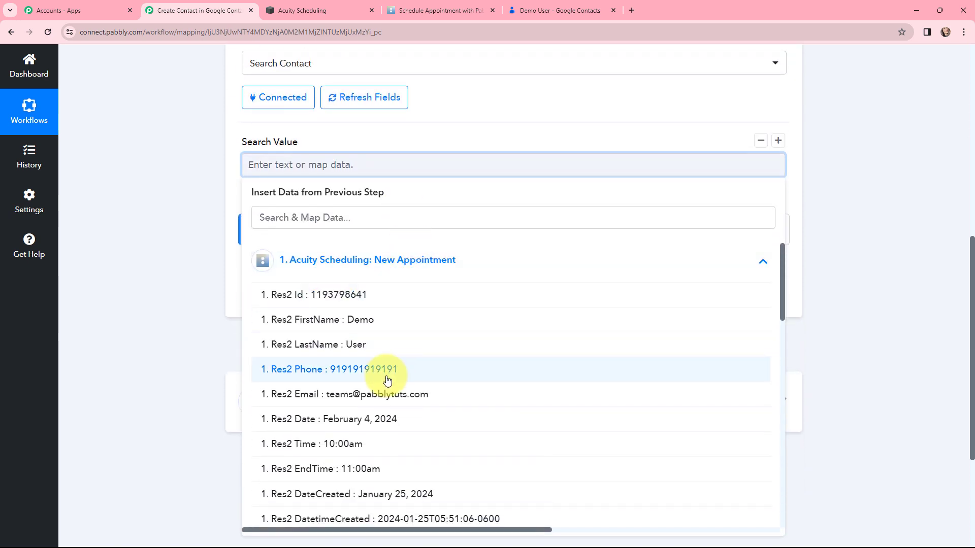
pyautogui.click(386, 394)
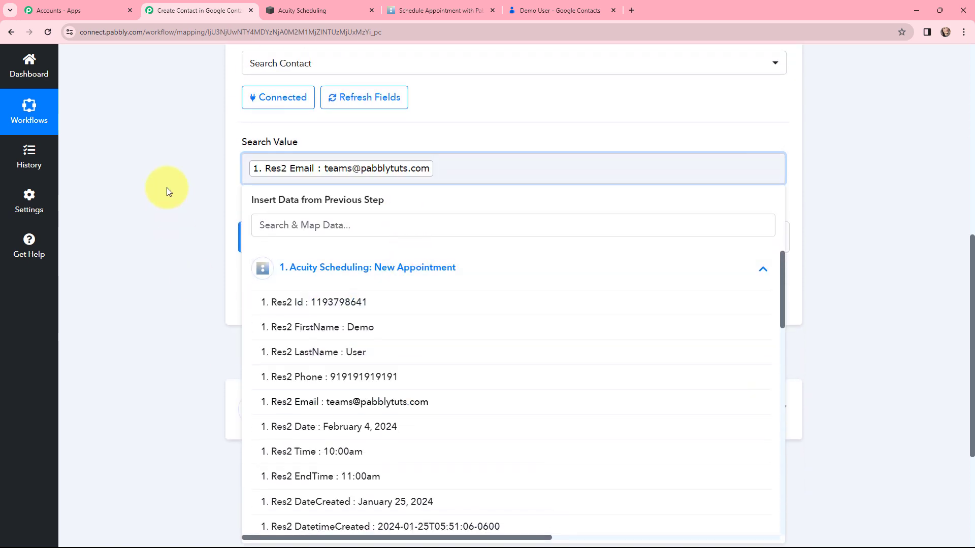
pyautogui.scroll(1, 168, 191)
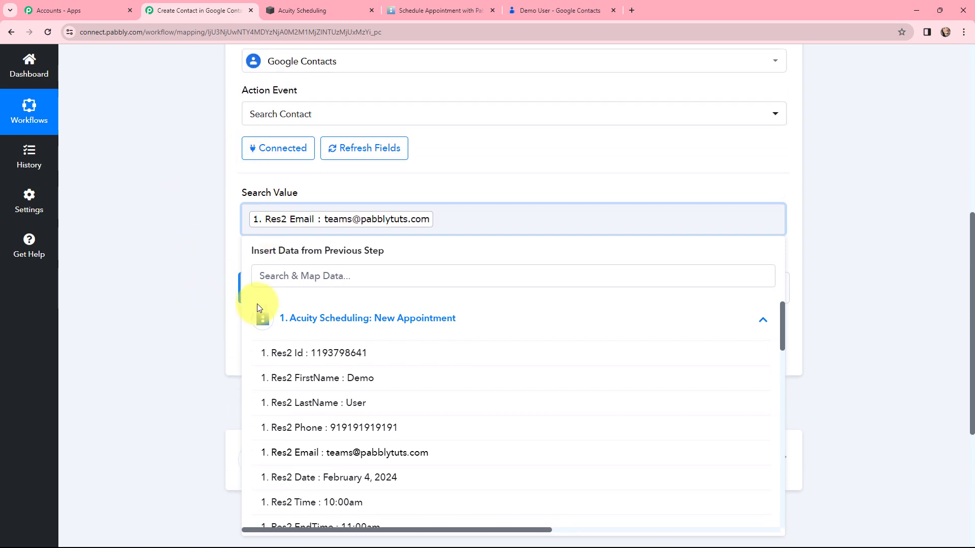
# Step: Save the Search Contact action, send its test request, and examine the returned contact data
pyautogui.click(190, 231)
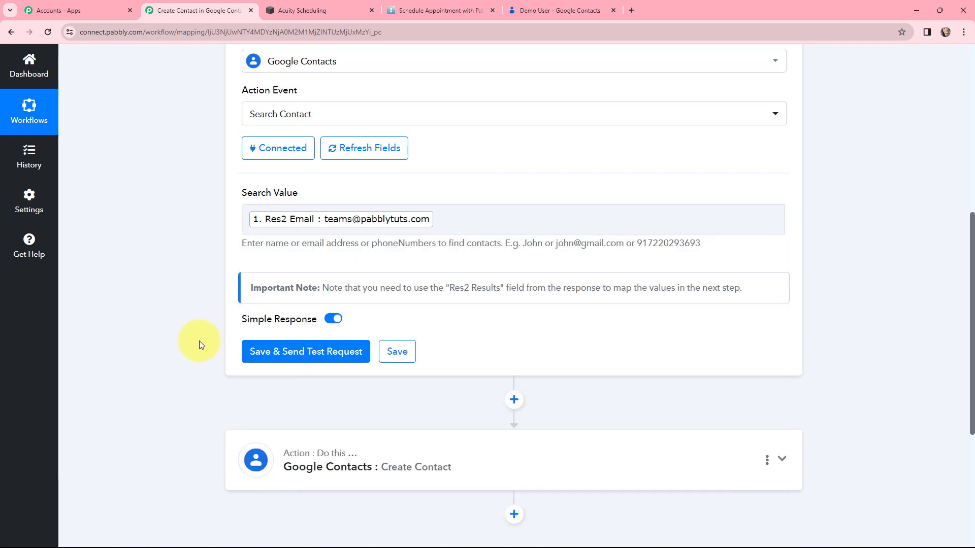
pyautogui.click(303, 355)
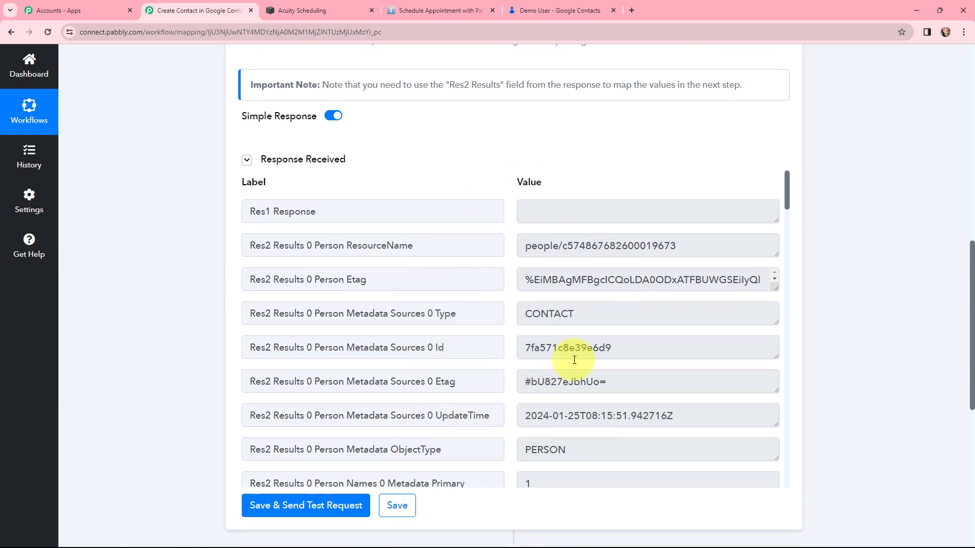
pyautogui.moveTo(788, 192); pyautogui.dragTo(796, 322)
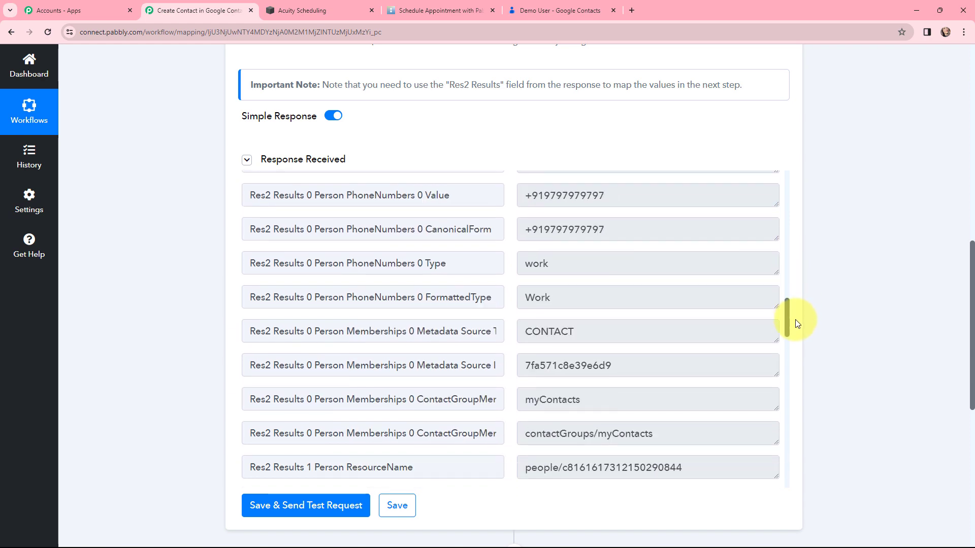
# Step: Insert a Filter by Pabbly action with the Filter Values event between Search Contact and Create Contact, and connect it
pyautogui.scroll(-5, 509, 307)
pyautogui.click(512, 302)
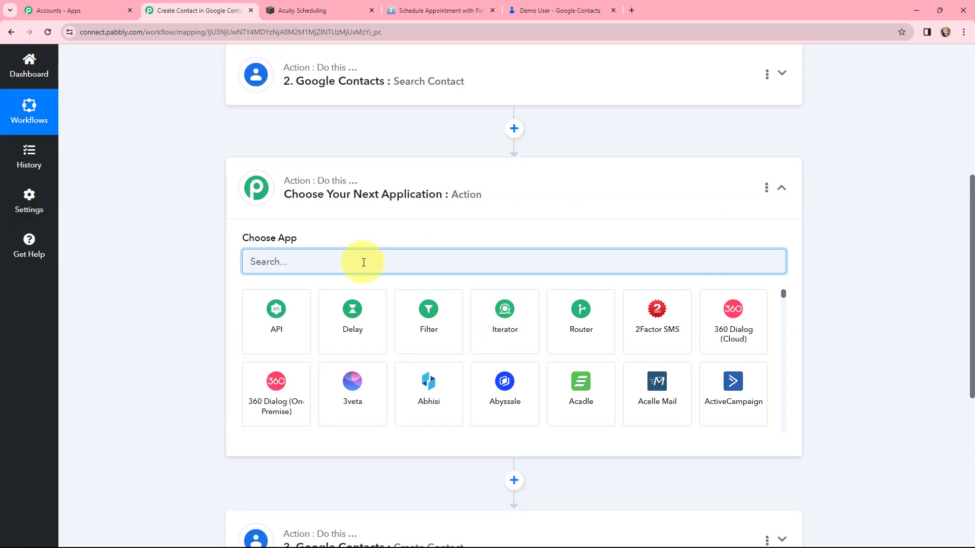
pyautogui.click(311, 315)
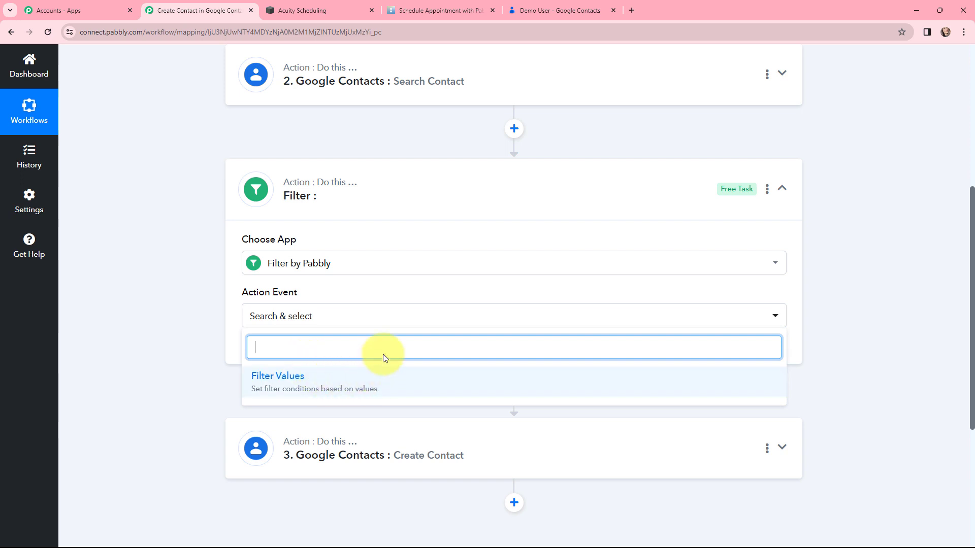
pyautogui.click(296, 378)
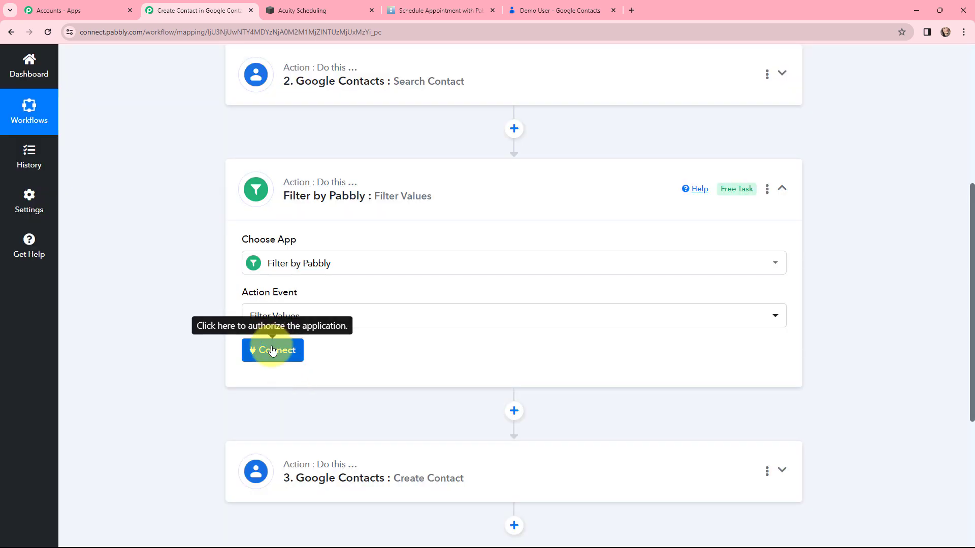
pyautogui.click(272, 351)
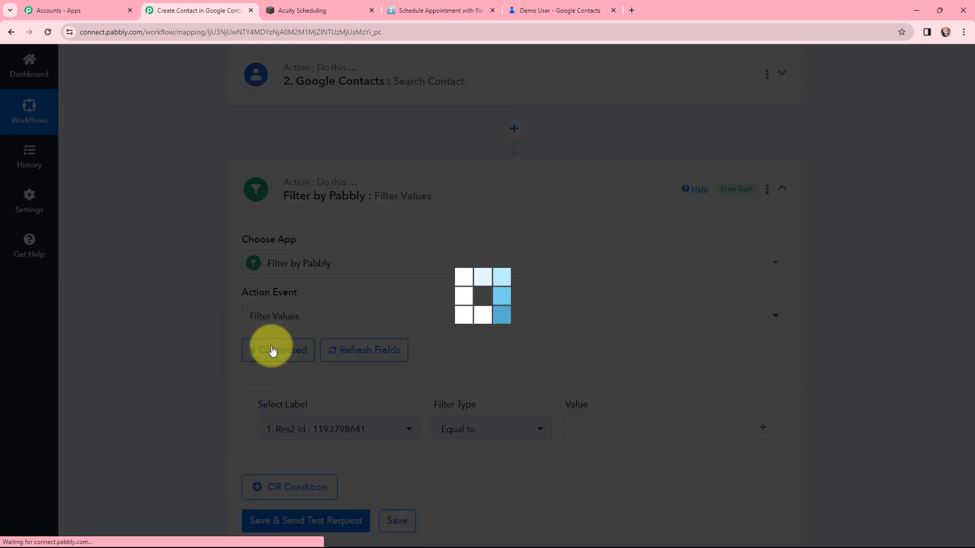
# Step: Set the filter type to Does not exist for the Acuity Scheduling Res2 Id label
pyautogui.scroll(-3, 270, 348)
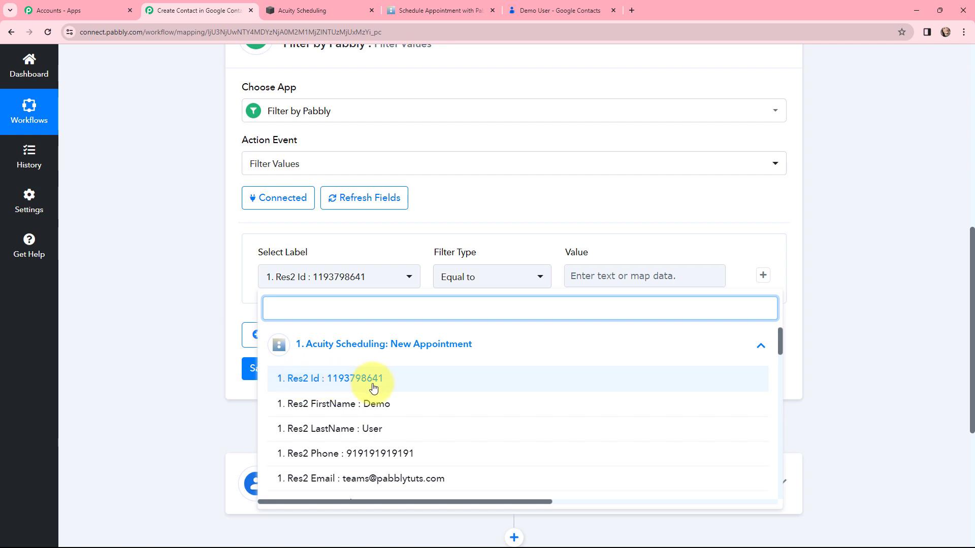
pyautogui.click(509, 280)
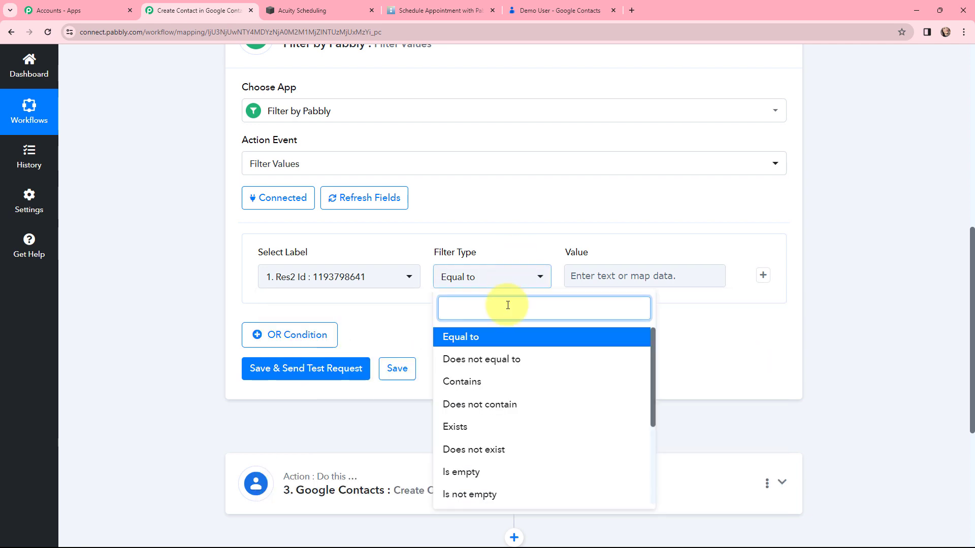
pyautogui.write('DOES')
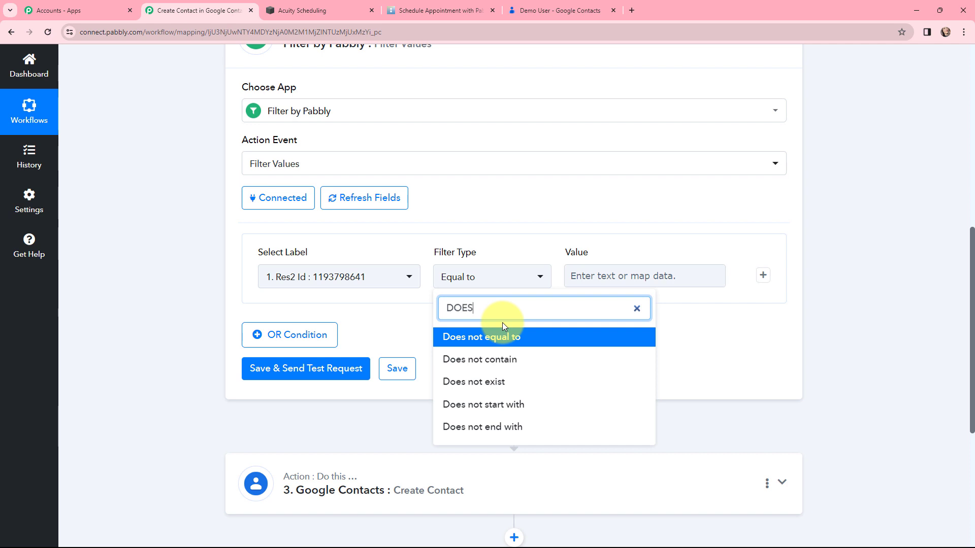
pyautogui.click(488, 381)
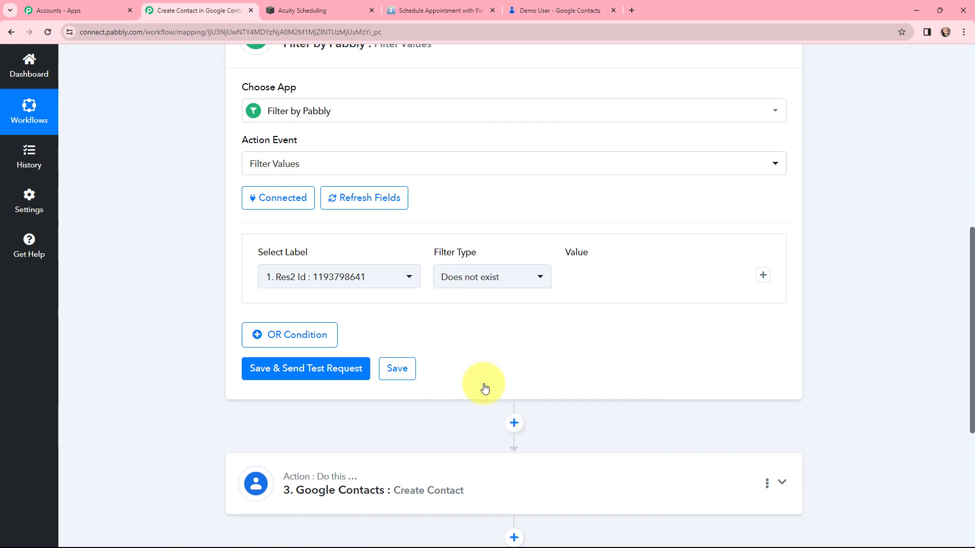
# Step: Save the filter, send its test request, and examine the returned status and message
pyautogui.click(306, 370)
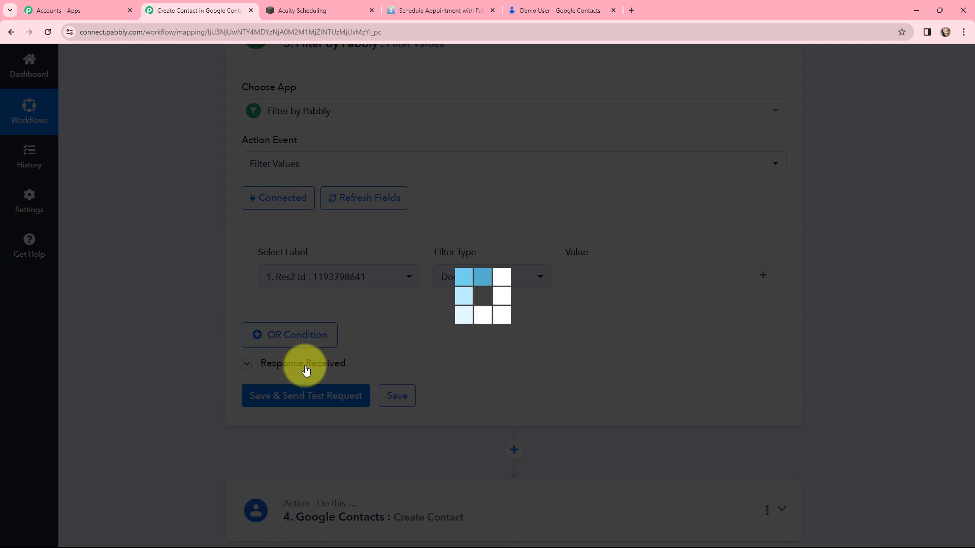
pyautogui.scroll(-2, 508, 348)
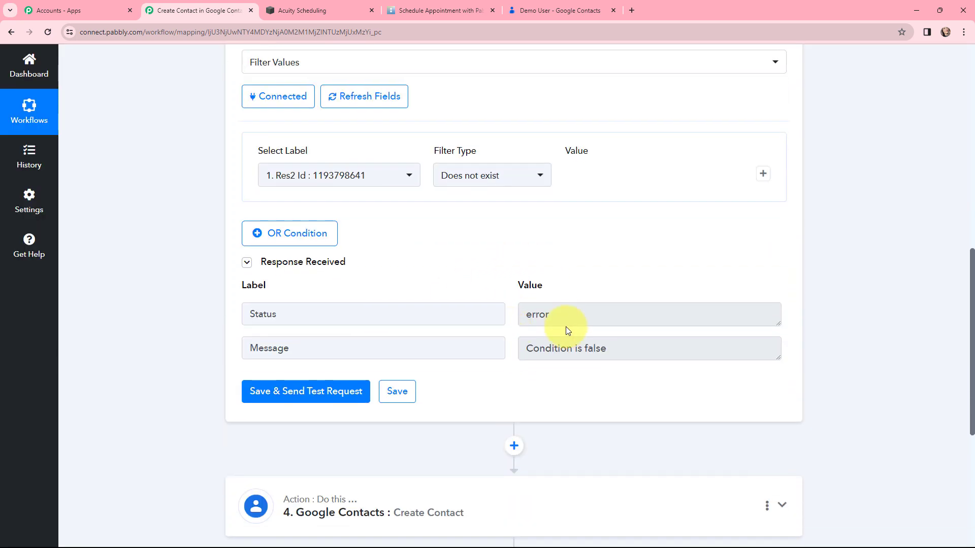
pyautogui.moveTo(565, 318); pyautogui.dragTo(516, 323)
pyautogui.moveTo(607, 348); pyautogui.dragTo(513, 316)
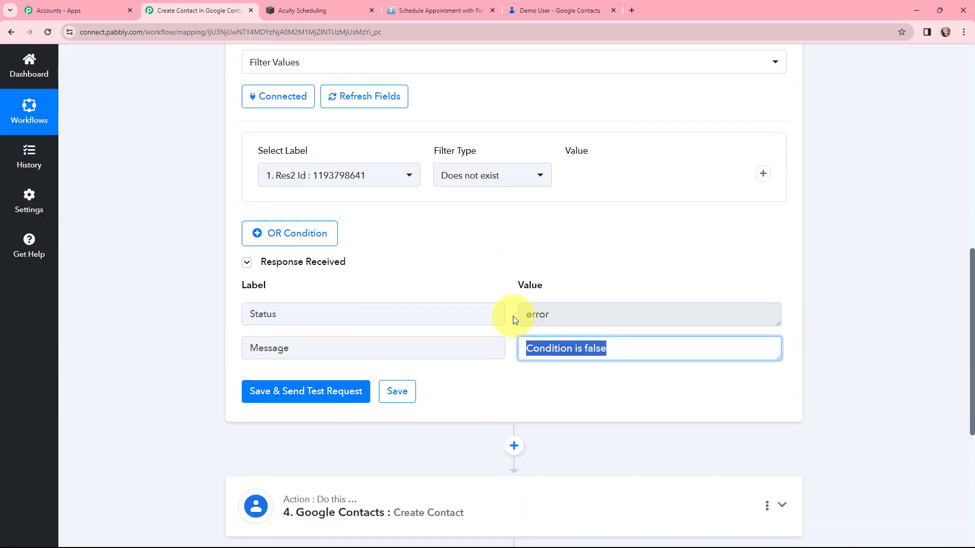
pyautogui.click(513, 316)
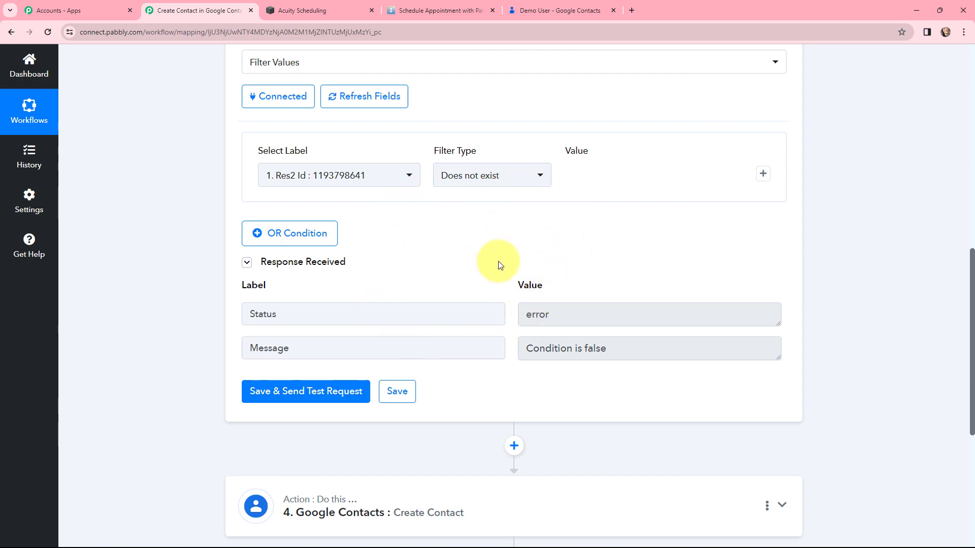
# Step: Connect the Create Contact action to the Google Contacts account
pyautogui.scroll(2, 505, 278)
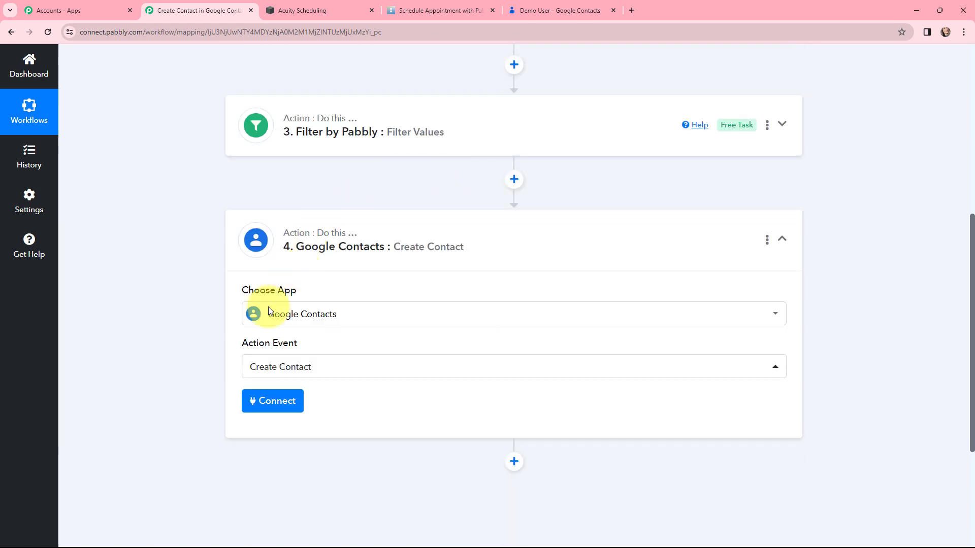
pyautogui.click(264, 404)
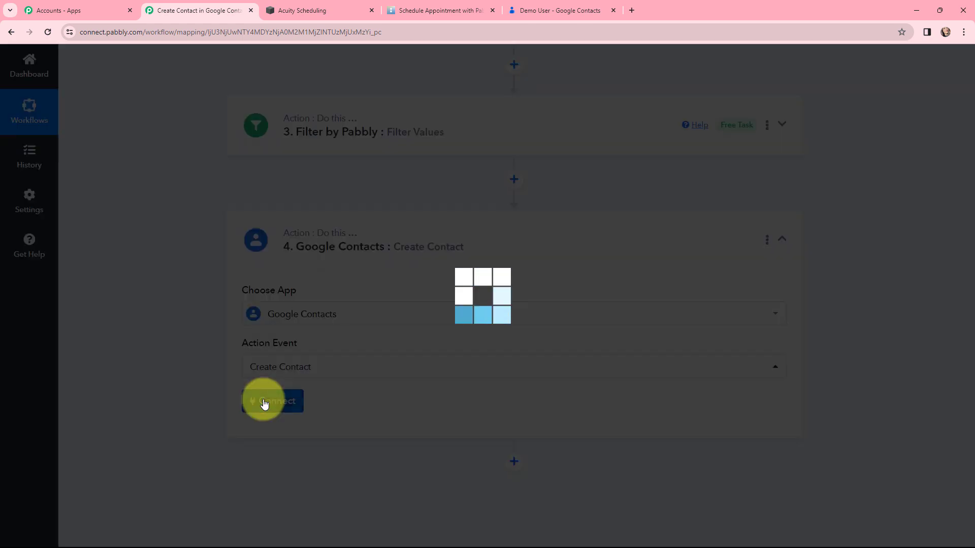
pyautogui.click(504, 523)
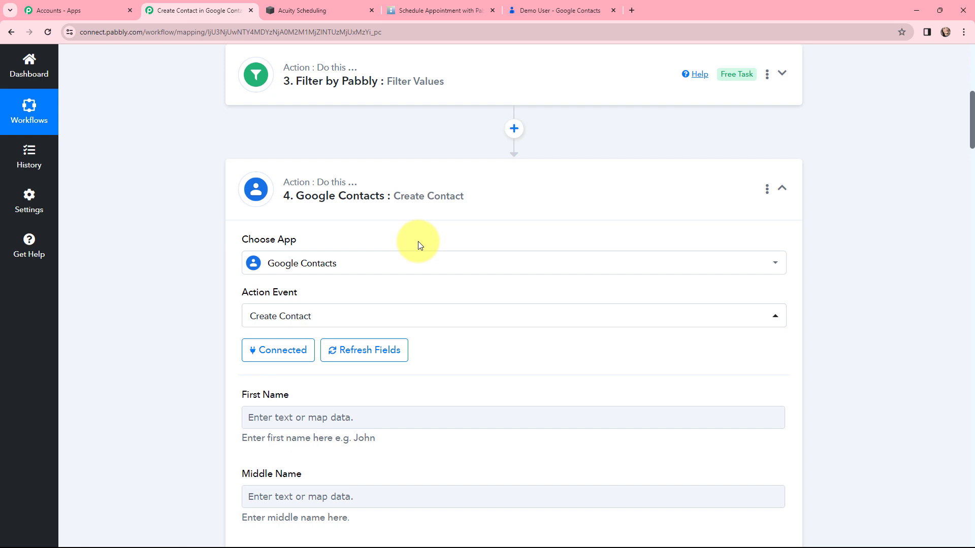
# Step: Map the Create Contact action's First Name to Res2 FirstName and Last Name to Res2 LastName from the Acuity Scheduling trigger
pyautogui.scroll(-3, 419, 241)
pyautogui.click(326, 270)
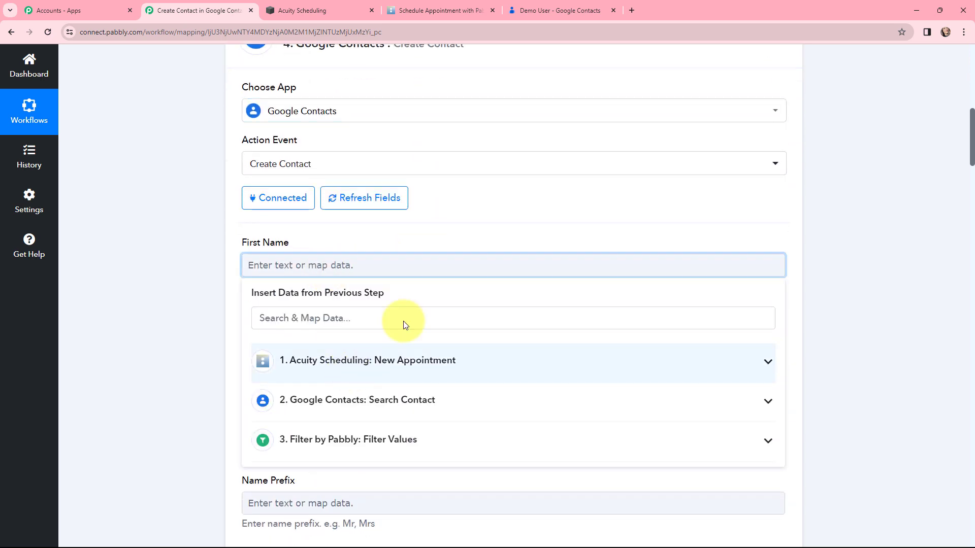
pyautogui.scroll(-1, 523, 205)
pyautogui.click(383, 311)
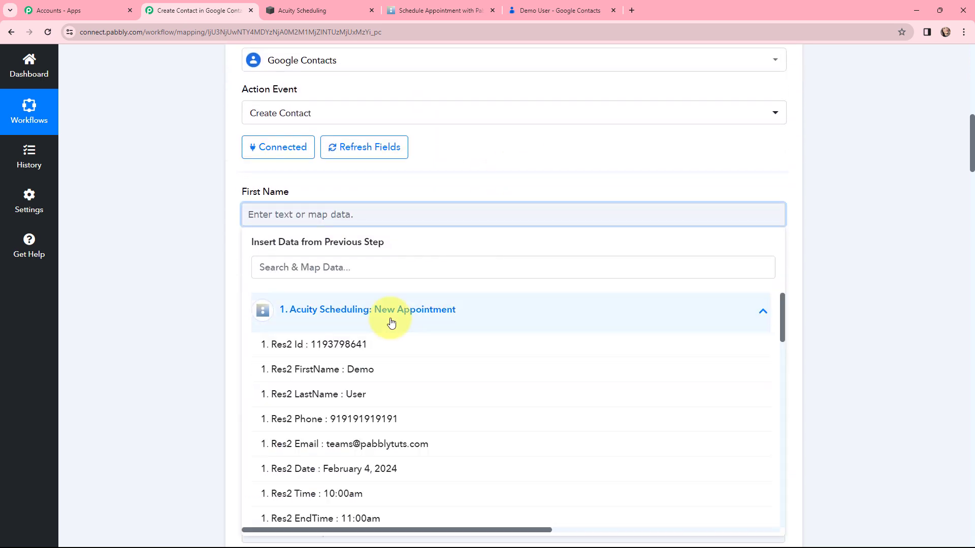
pyautogui.click(374, 370)
pyautogui.click(185, 228)
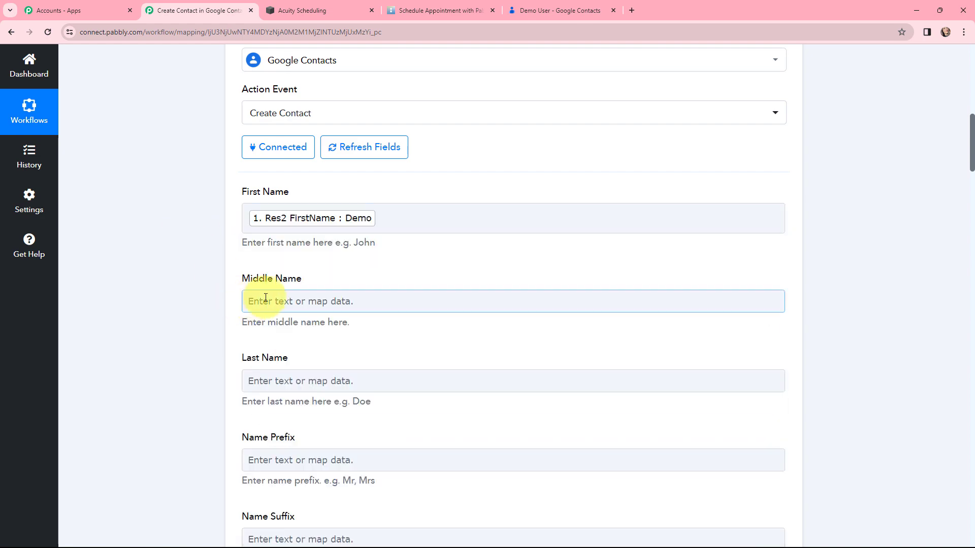
pyautogui.click(283, 380)
pyautogui.scroll(-3, 432, 238)
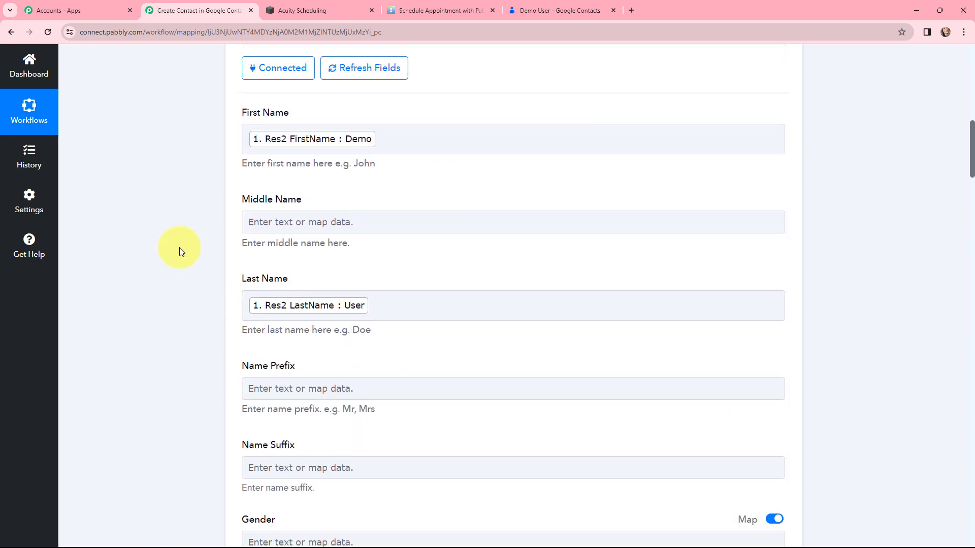
# Step: Map the Create Contact action's Email Work field to Res2 Email from the Acuity Scheduling trigger
pyautogui.scroll(-8, 181, 250)
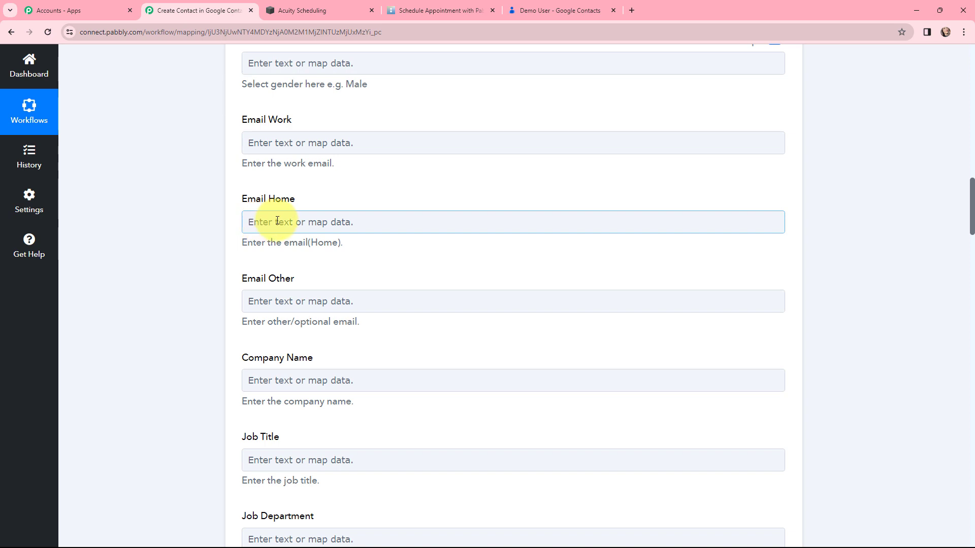
pyautogui.click(257, 145)
pyautogui.click(308, 236)
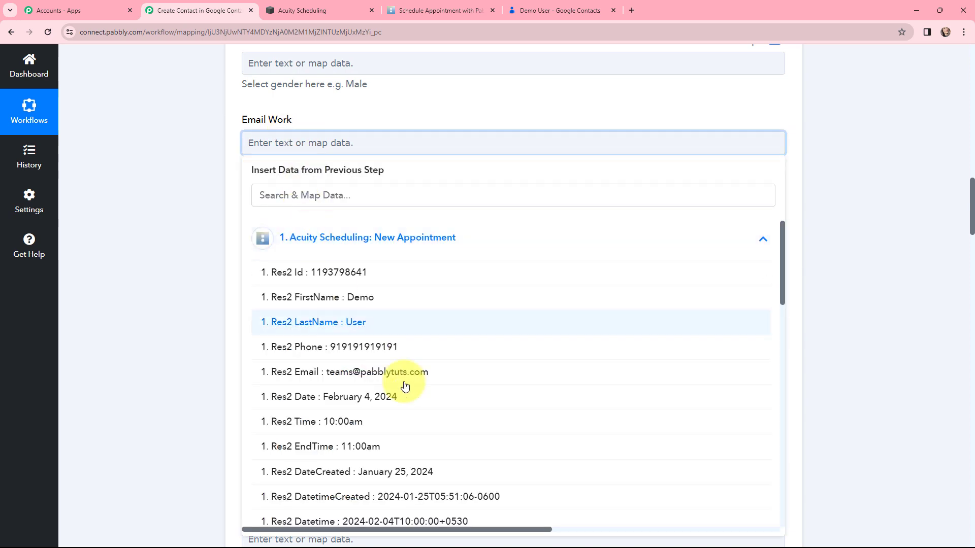
pyautogui.click(403, 372)
pyautogui.click(203, 264)
# Step: Map the Create Contact action's Phone Number (Work) field to Res2 Phone from the Acuity Scheduling trigger
pyautogui.scroll(-7, 385, 267)
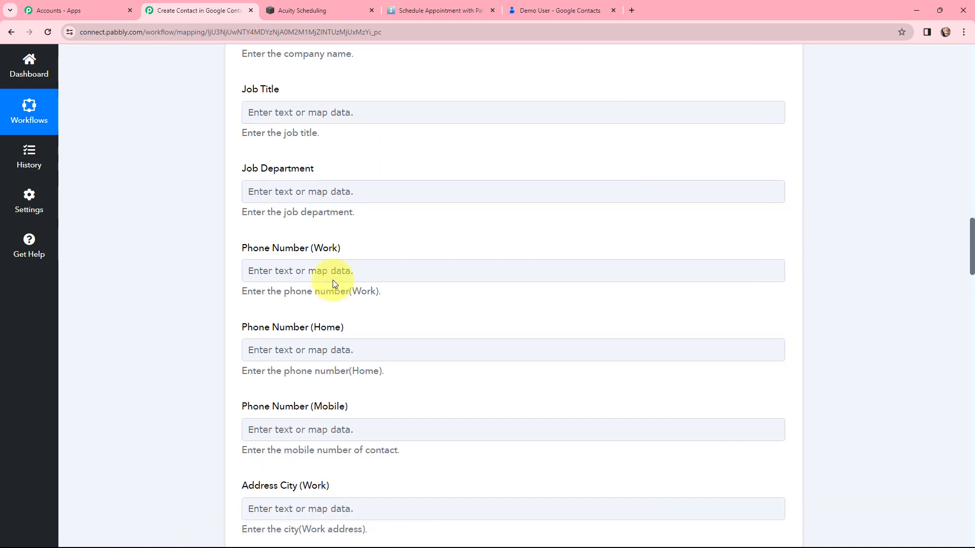
pyautogui.click(333, 279)
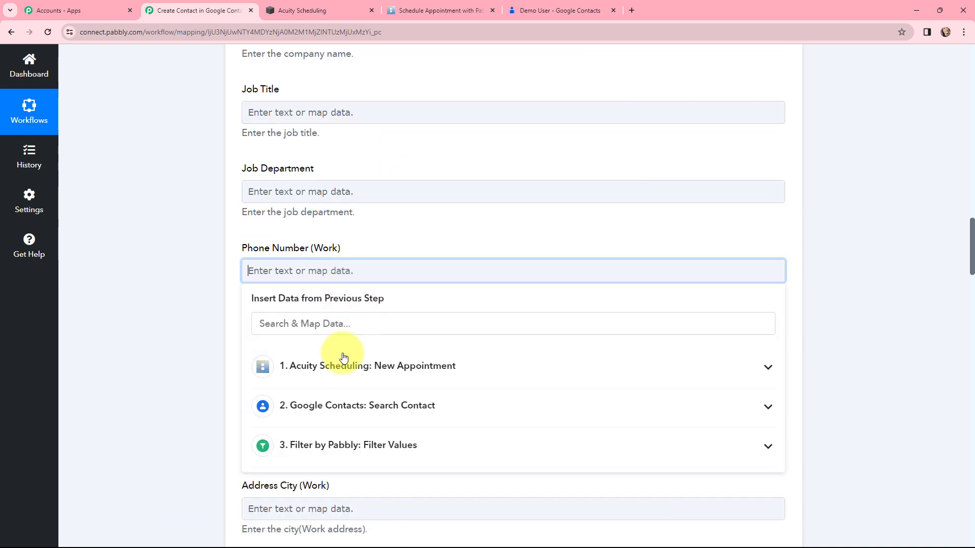
pyautogui.click(355, 367)
pyautogui.click(379, 477)
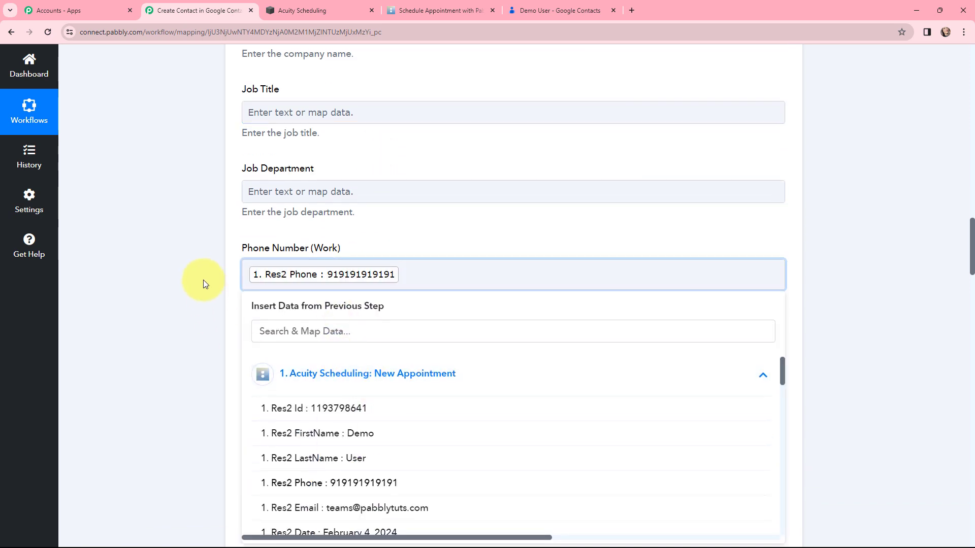
pyautogui.click(201, 283)
# Step: Review the name, email and other field mappings in the Create Contact action
pyautogui.scroll(-4, 401, 298)
pyautogui.scroll(15, 452, 192)
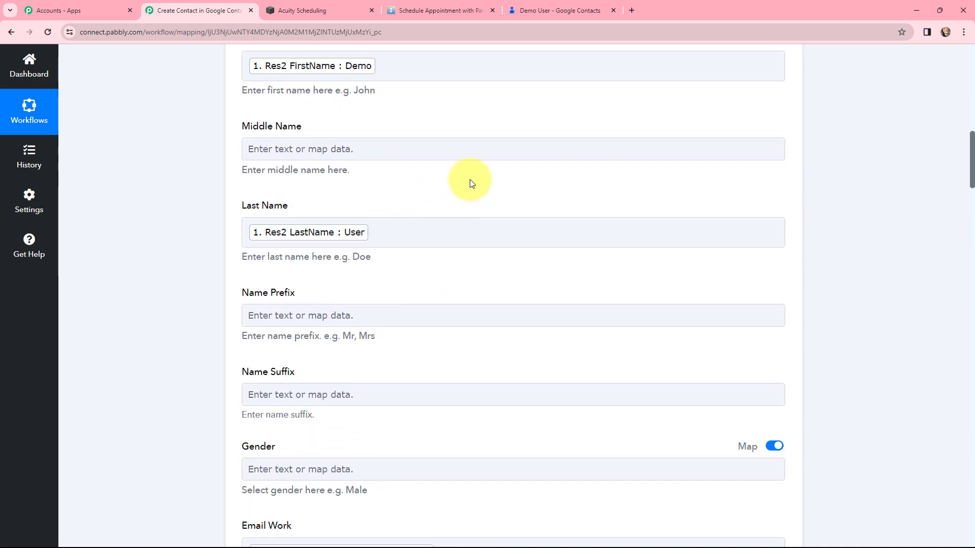
pyautogui.scroll(-5, 457, 188)
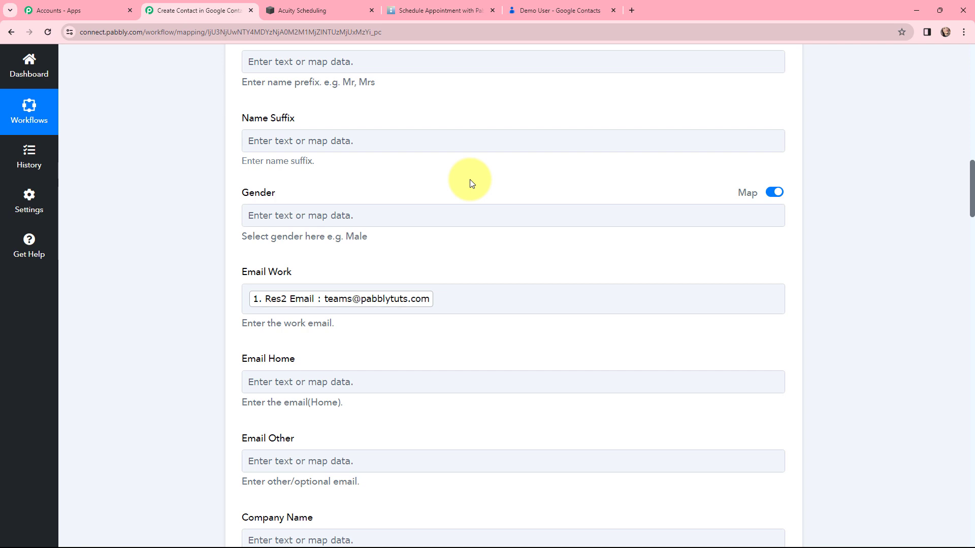
pyautogui.scroll(6, 470, 183)
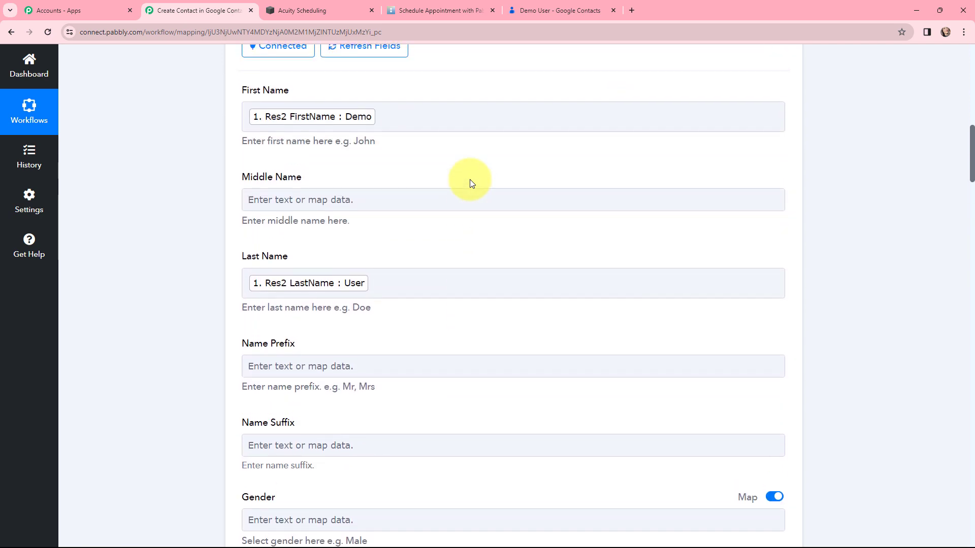
pyautogui.scroll(-2, 470, 184)
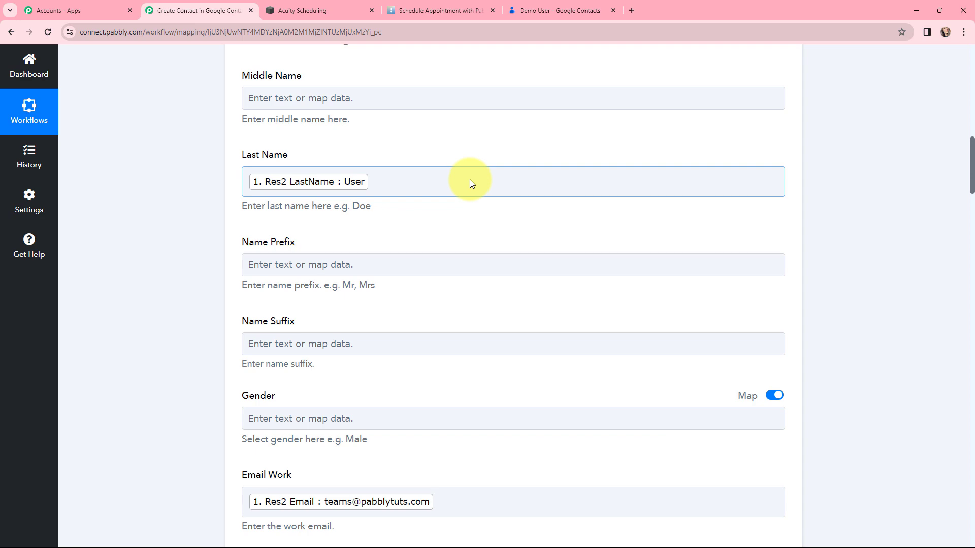
pyautogui.scroll(3, 470, 179)
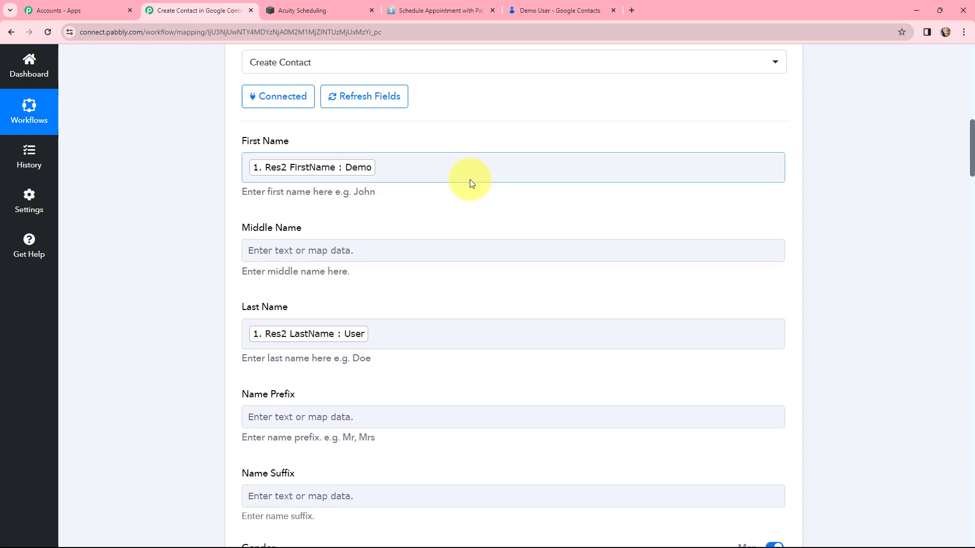
pyautogui.scroll(-3, 470, 179)
pyautogui.scroll(-3, 470, 179)
pyautogui.scroll(2, 470, 179)
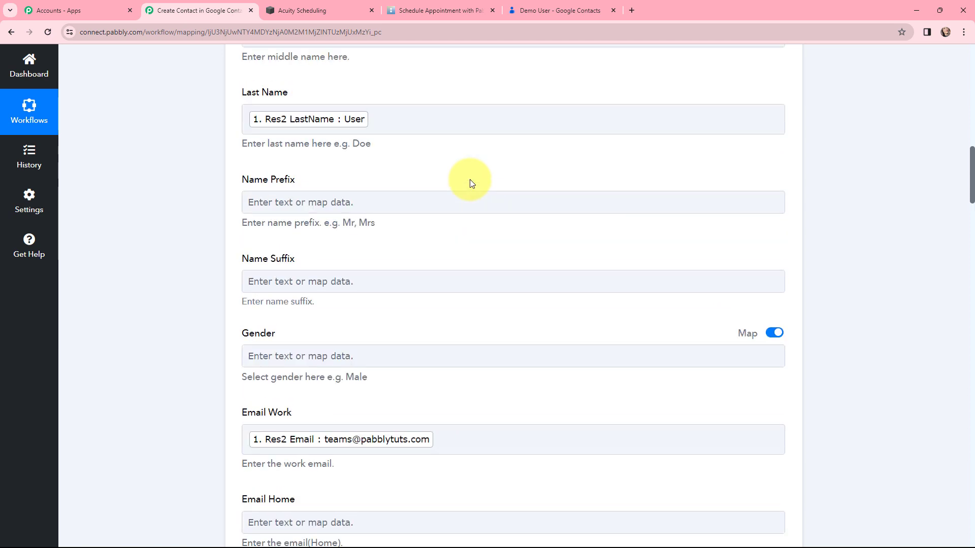
# Step: Save the Create Contact action's configuration without sending a test request
pyautogui.scroll(-15, 470, 179)
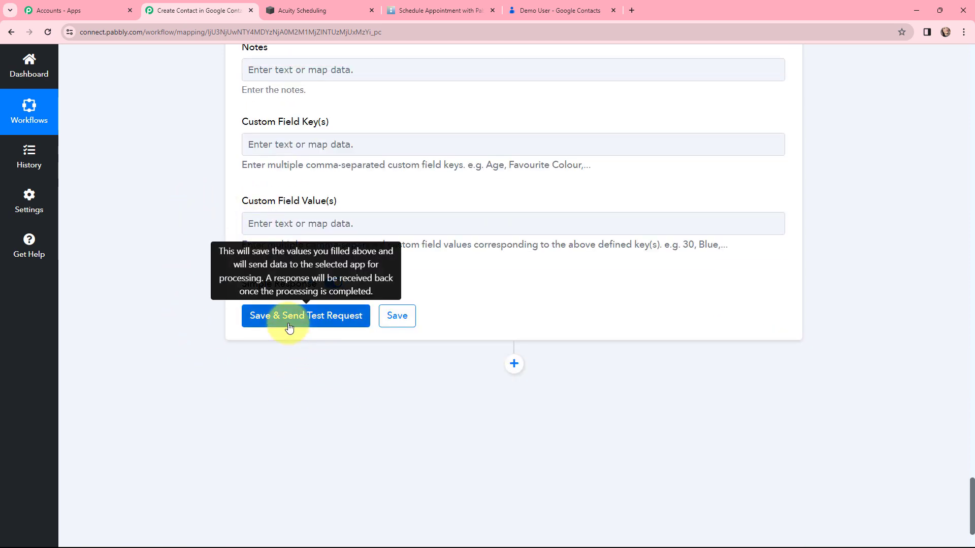
pyautogui.click(395, 318)
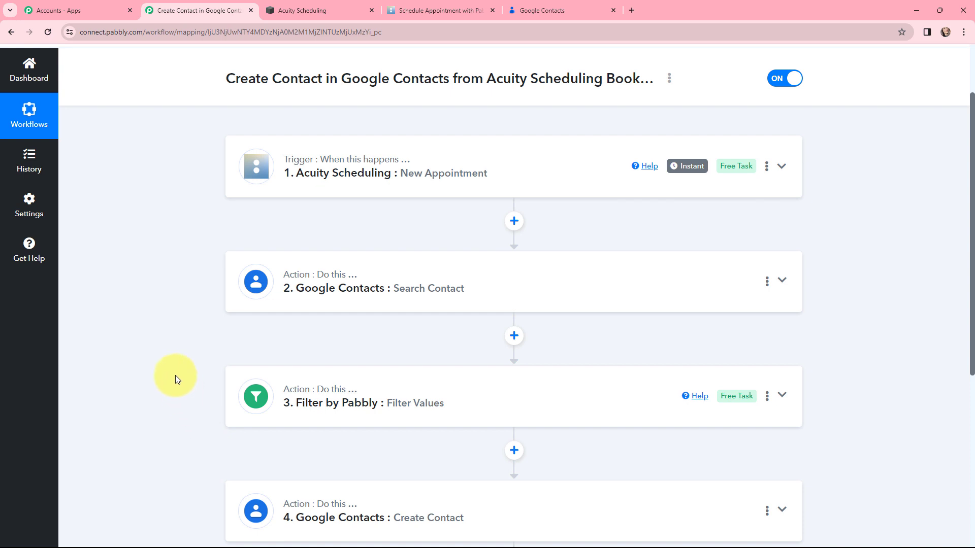
# Step: On the Acuity Scheduling booking page, choose the February 18, 2024 9:00am slot for the Digital Marketing Workshop and continue to the client information
pyautogui.click(458, 6)
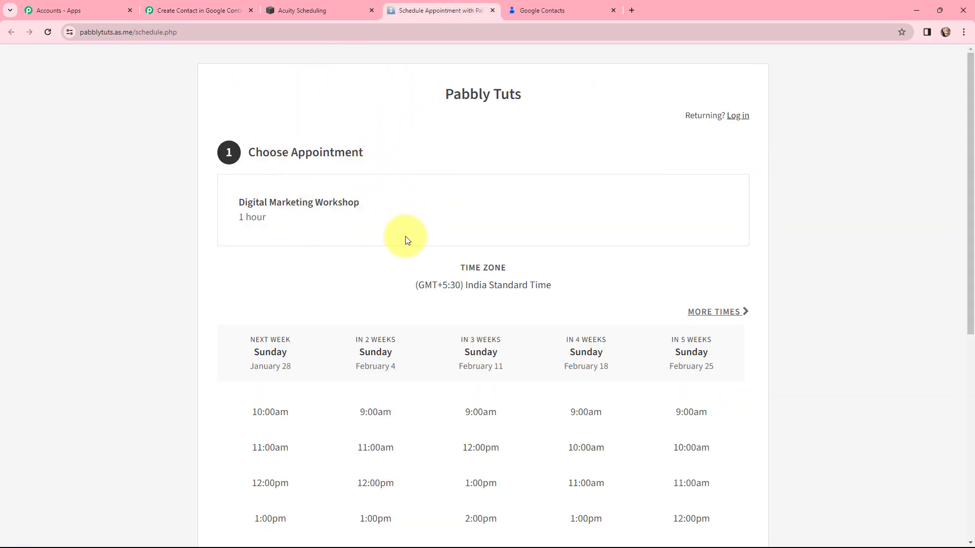
pyautogui.scroll(-3, 402, 203)
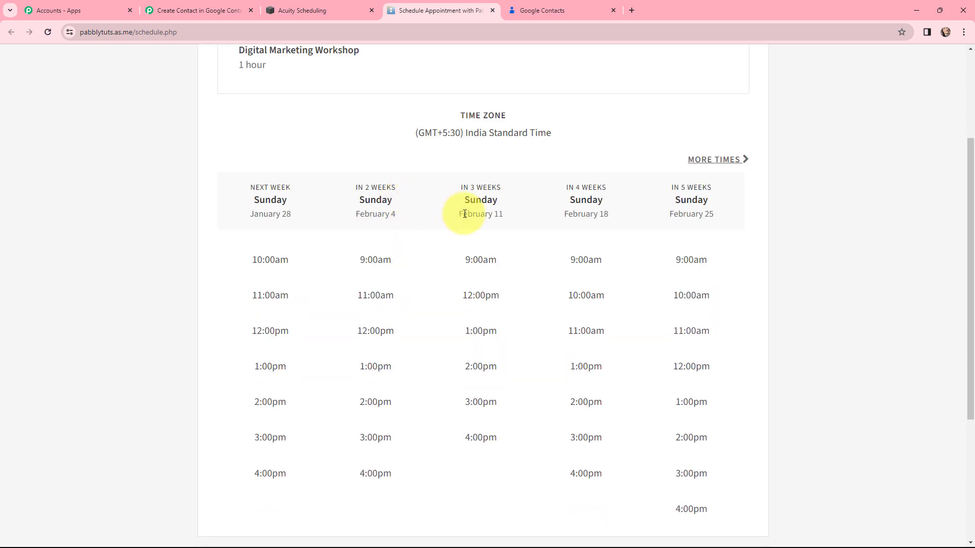
pyautogui.click(586, 261)
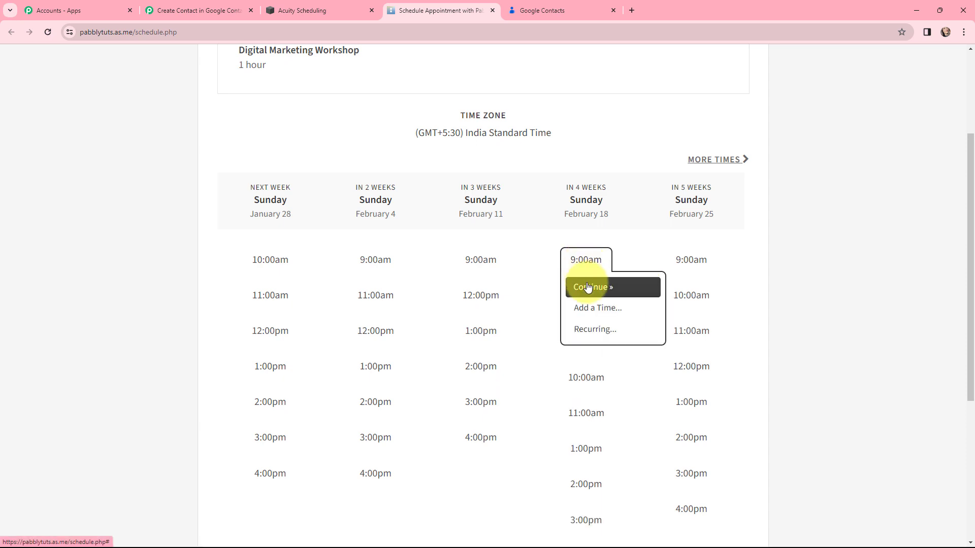
pyautogui.click(588, 288)
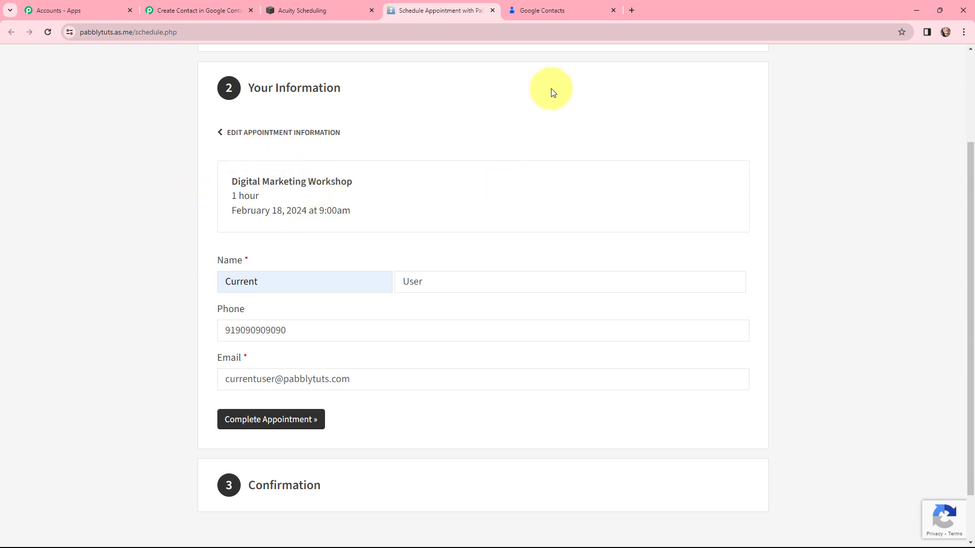
# Step: Check the existing Google Contacts list for the test client and complete the Digital Marketing Workshop appointment
pyautogui.click(569, 10)
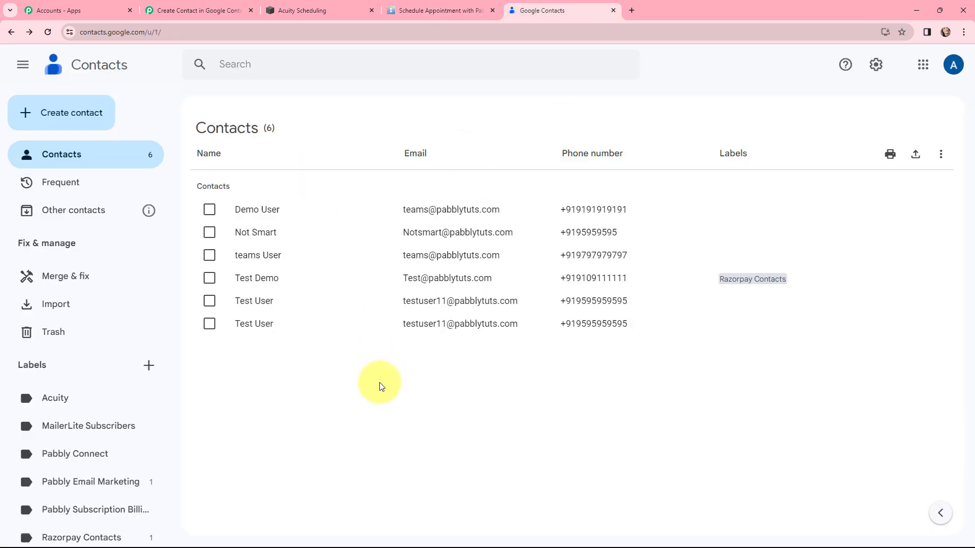
pyautogui.click(447, 10)
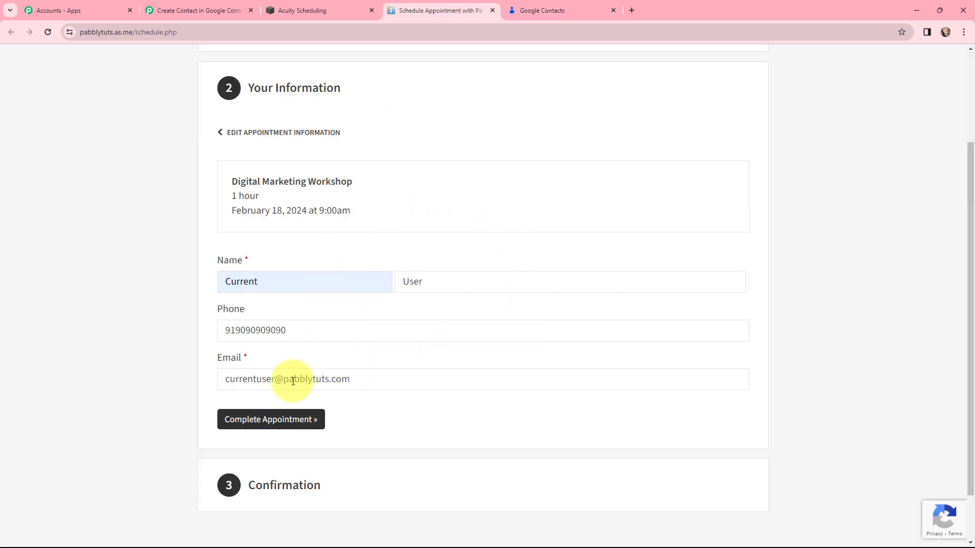
pyautogui.click(272, 418)
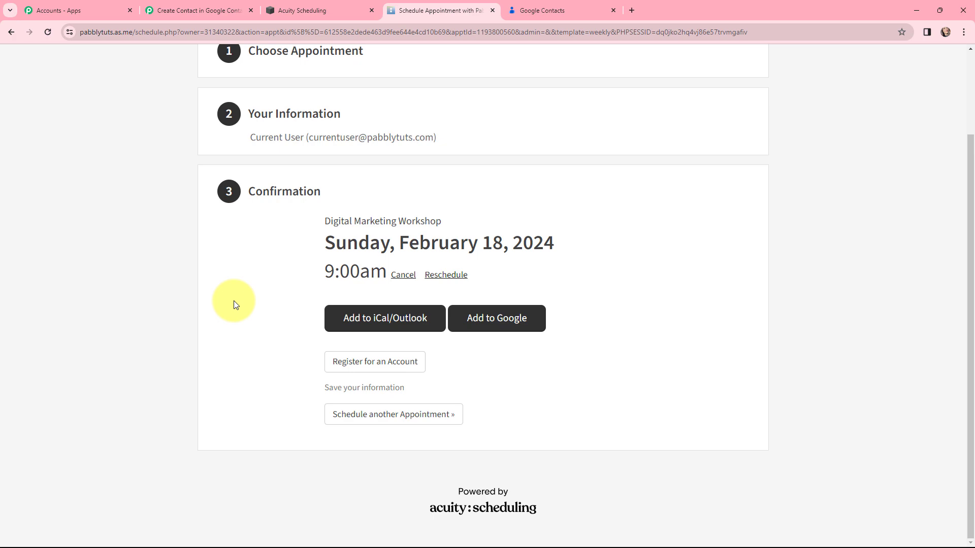
pyautogui.scroll(2, 234, 301)
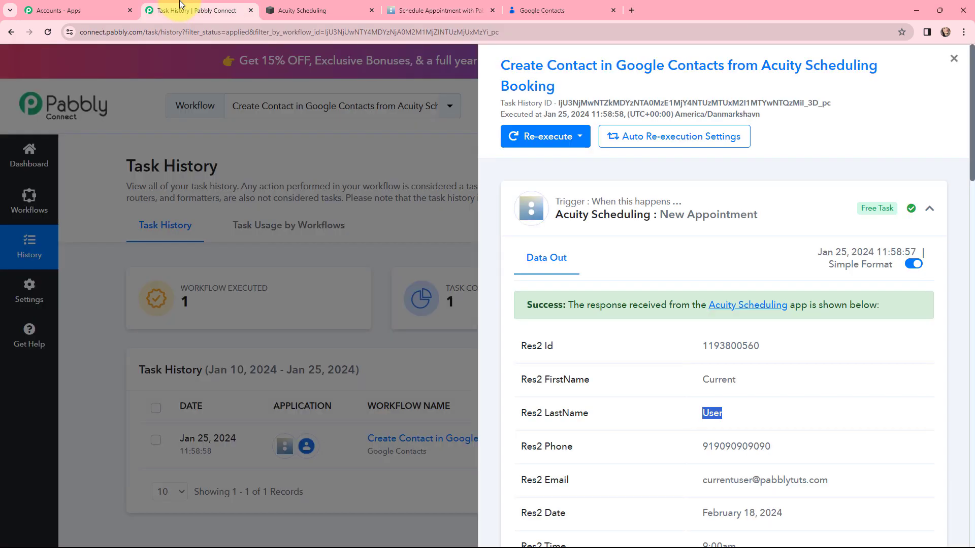
# Step: Examine the client's first name, last name, phone and email received by the Acuity Scheduling trigger in the Pabbly Connect task history
pyautogui.click(180, 9)
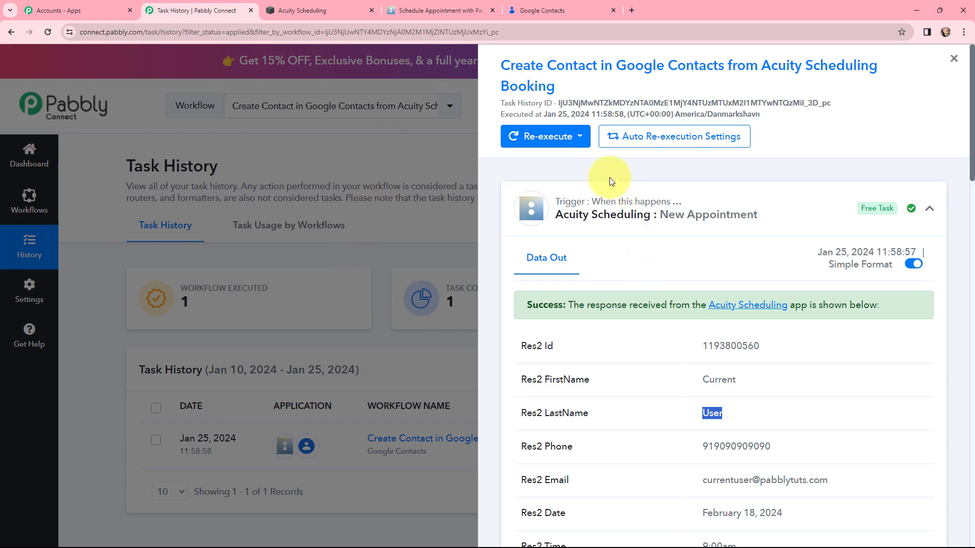
pyautogui.scroll(-2, 704, 233)
pyautogui.click(752, 300)
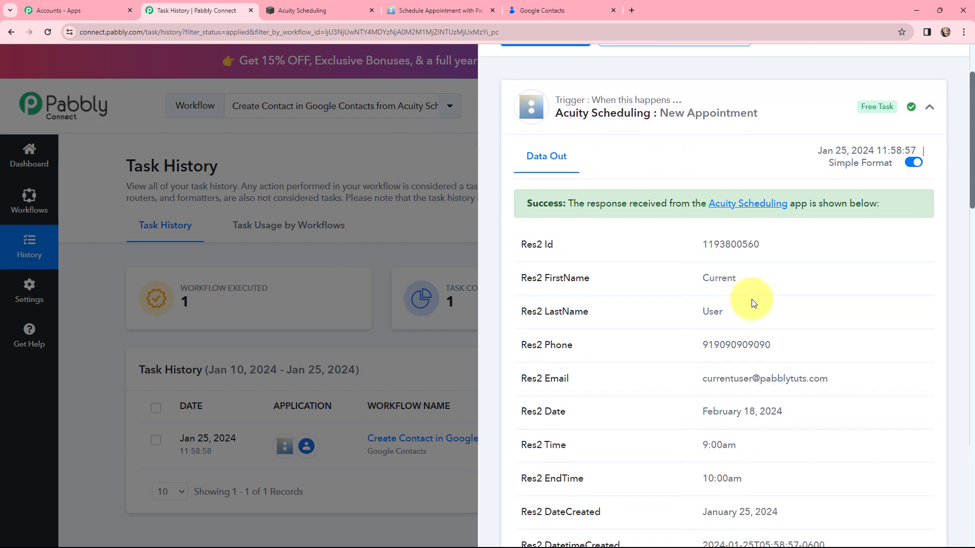
pyautogui.moveTo(753, 279); pyautogui.dragTo(697, 277)
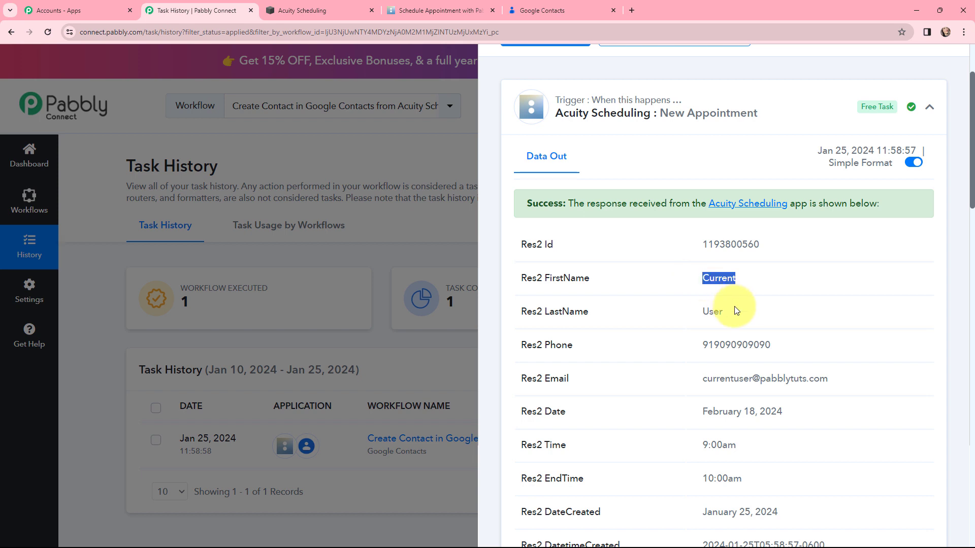
pyautogui.moveTo(733, 311); pyautogui.dragTo(675, 313)
pyautogui.moveTo(778, 343); pyautogui.dragTo(681, 346)
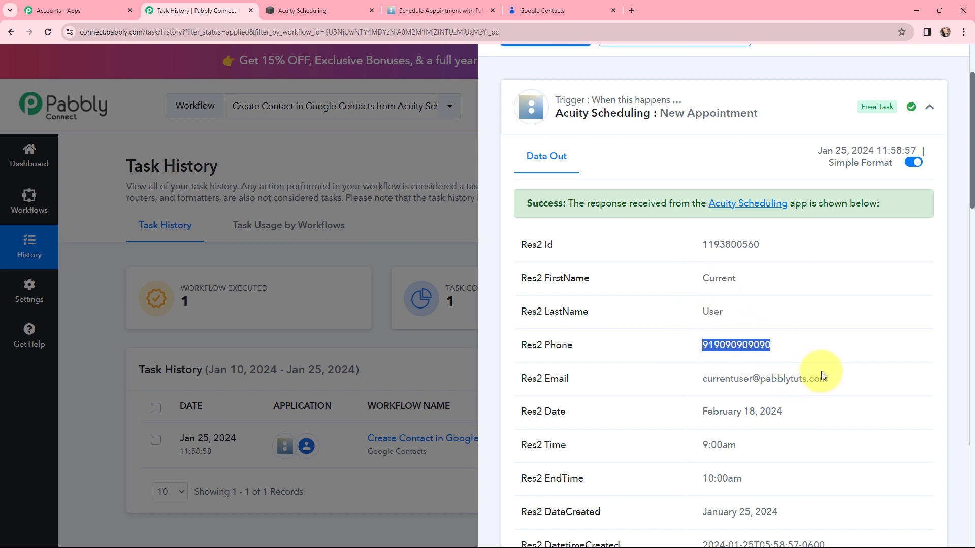
pyautogui.moveTo(821, 372); pyautogui.dragTo(644, 380)
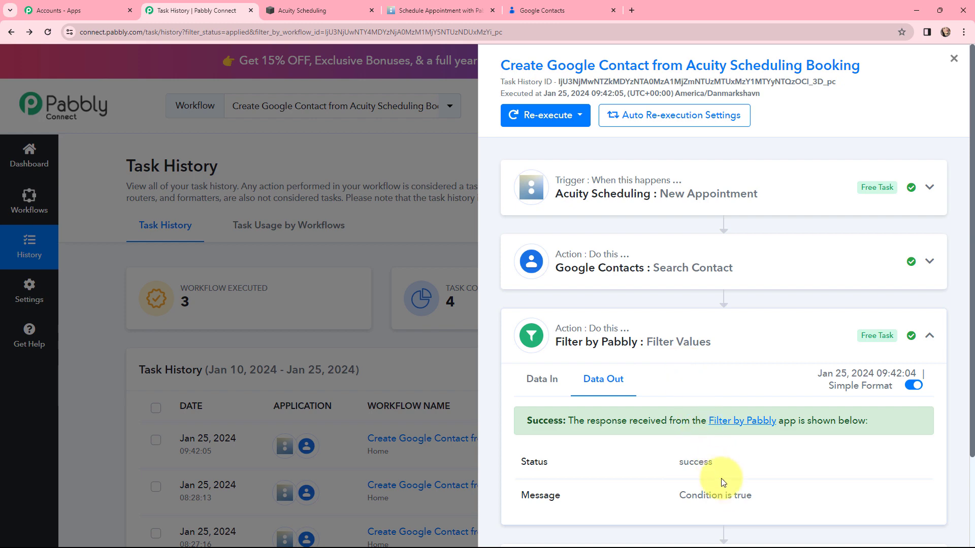
# Step: Examine the Filter and Create Contact results in the task history, and check Google Contacts for the booked client
pyautogui.scroll(-2, 596, 318)
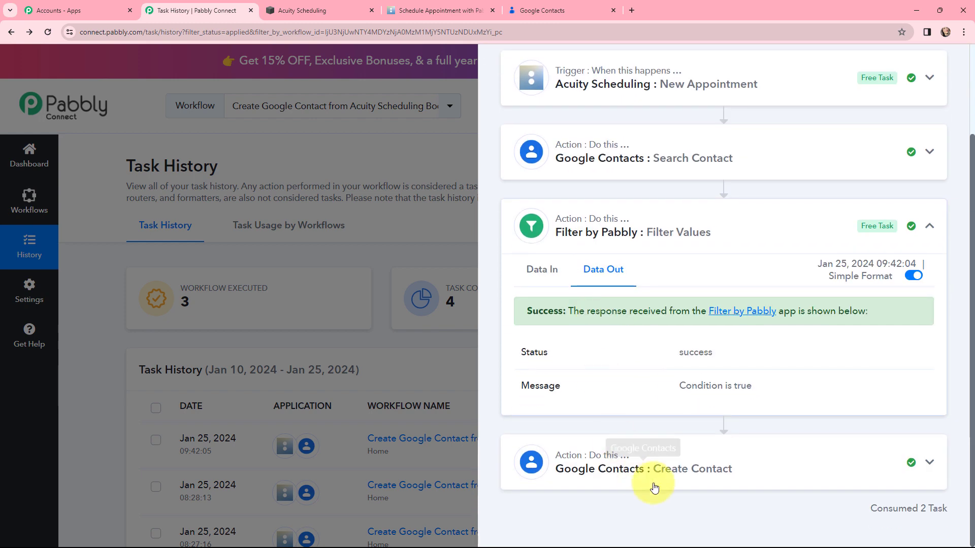
pyautogui.click(664, 467)
pyautogui.scroll(-3, 634, 322)
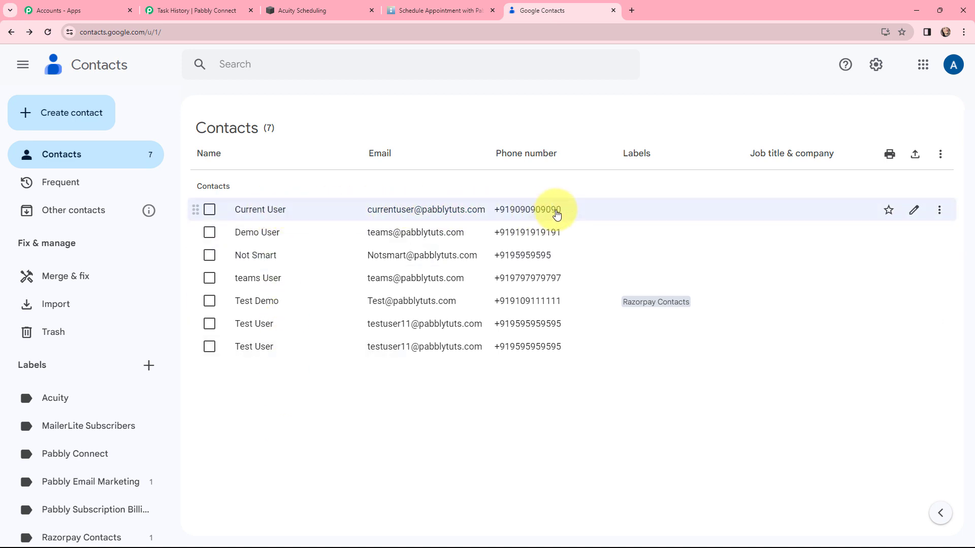
pyautogui.hotkey('ctrl', '2')
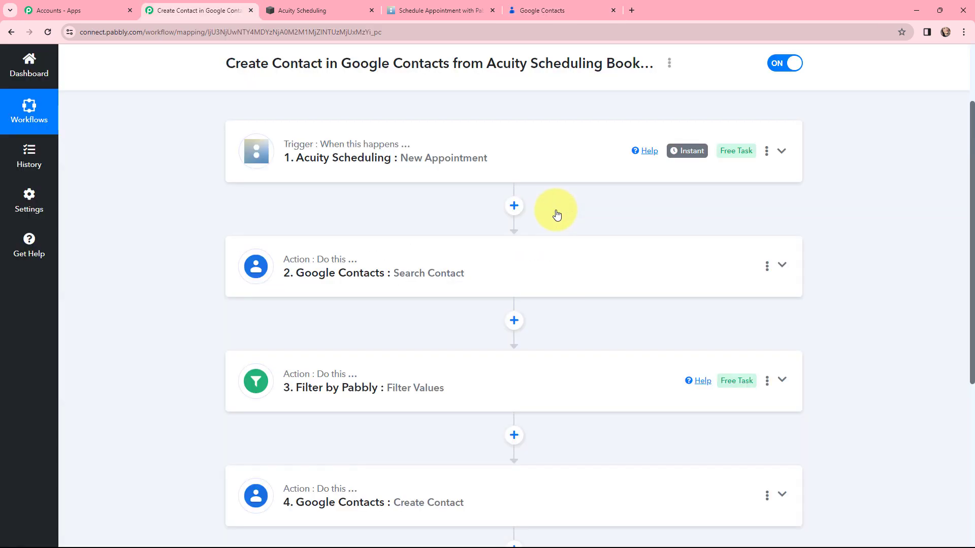